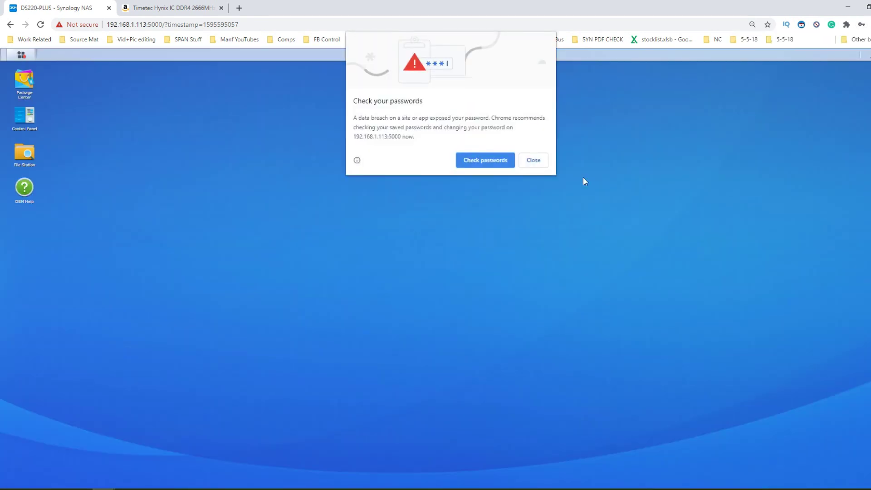
- Dismiss the saved-password prompt and launch Control Panel and Resource Monitor
left_click(547, 185)
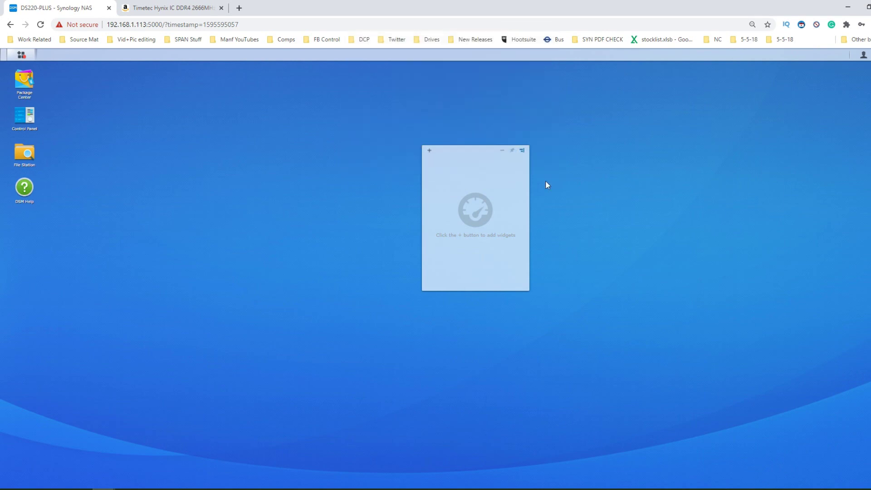
left_click(21, 54)
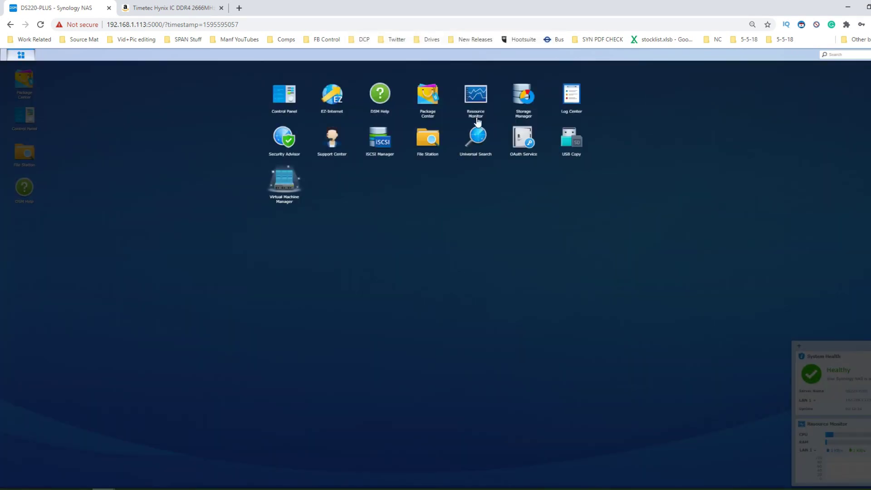
left_click(281, 99)
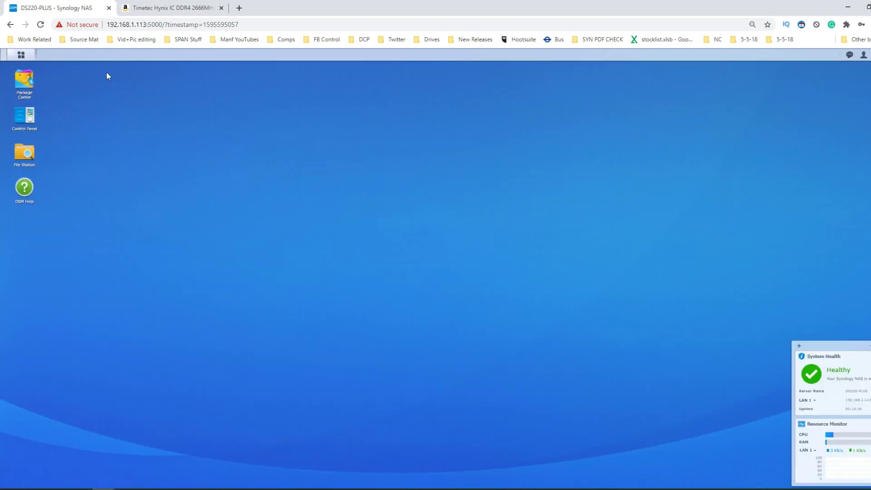
left_click(22, 55)
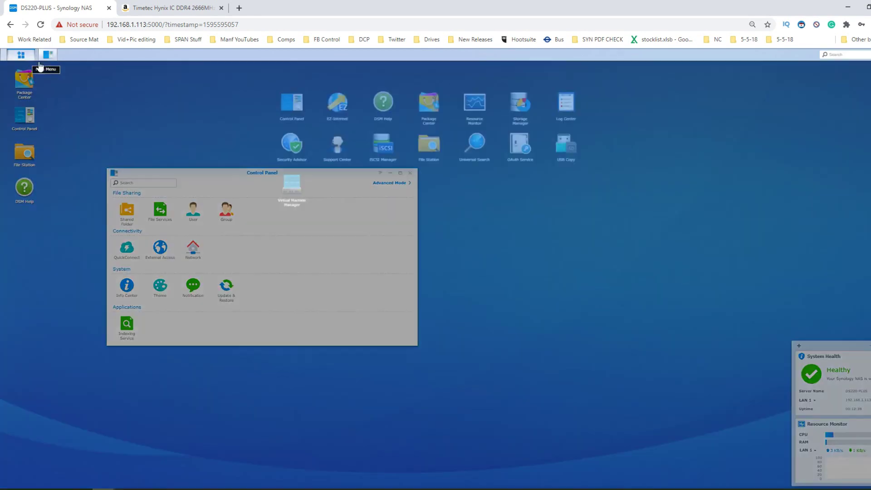
left_click(470, 103)
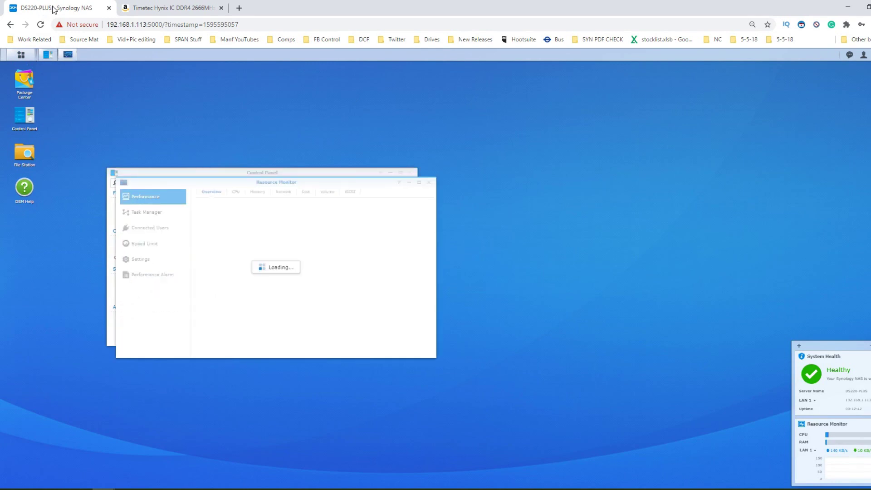
- Check Info Center's total physical memory (10 GB), then minimize Control Panel
left_click(48, 54)
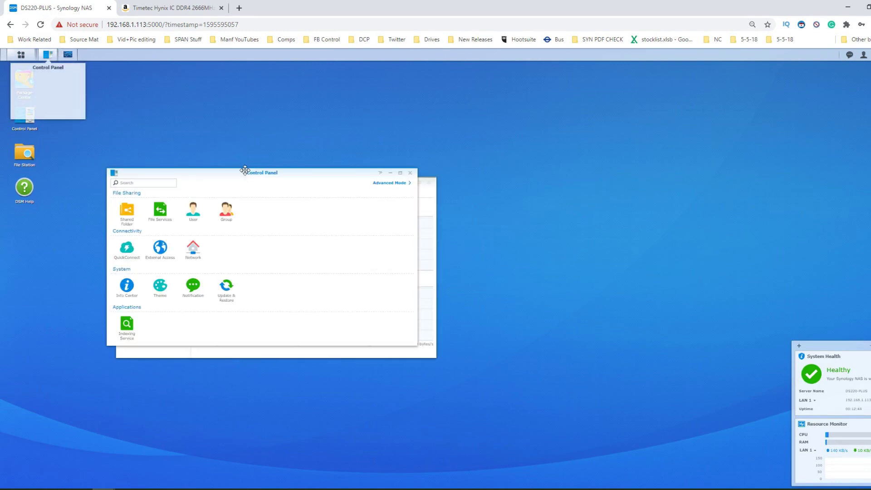
left_click_drag(255, 169, 436, 160)
left_click(307, 278)
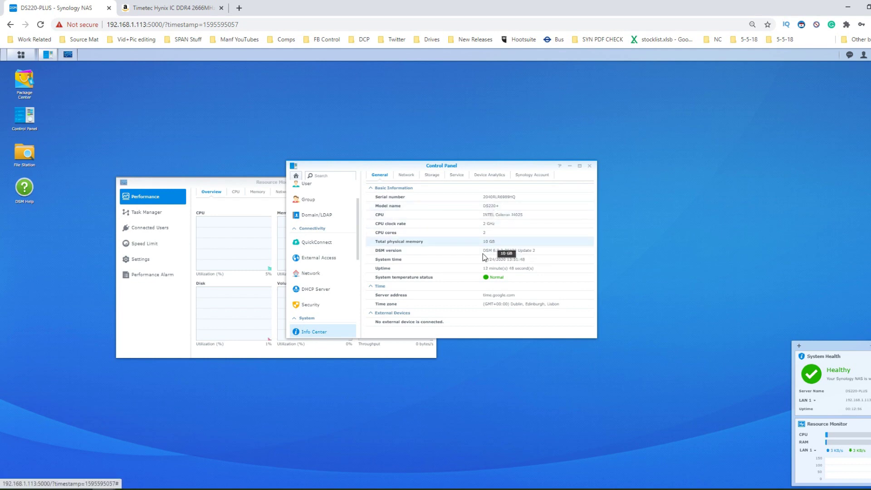
left_click(570, 166)
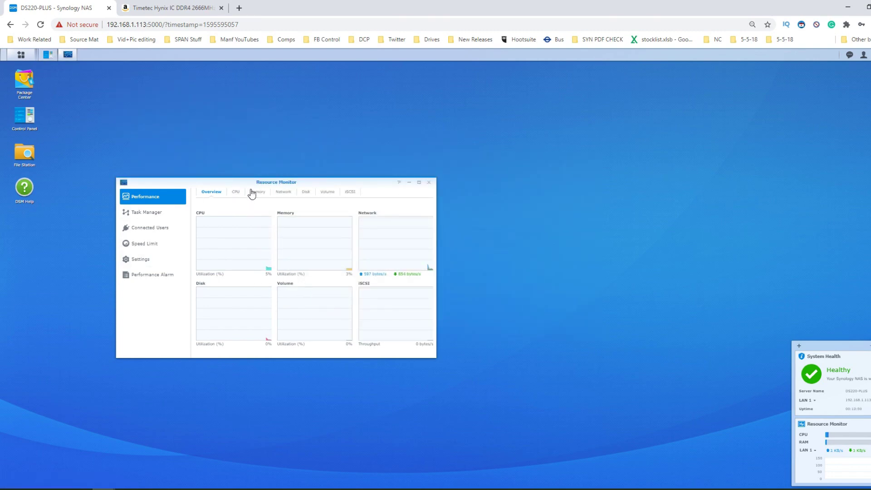
- Enlarge Resource Monitor and view its Memory tab: 10 GB total, 3% used, 8.9 GB free
left_click(236, 193)
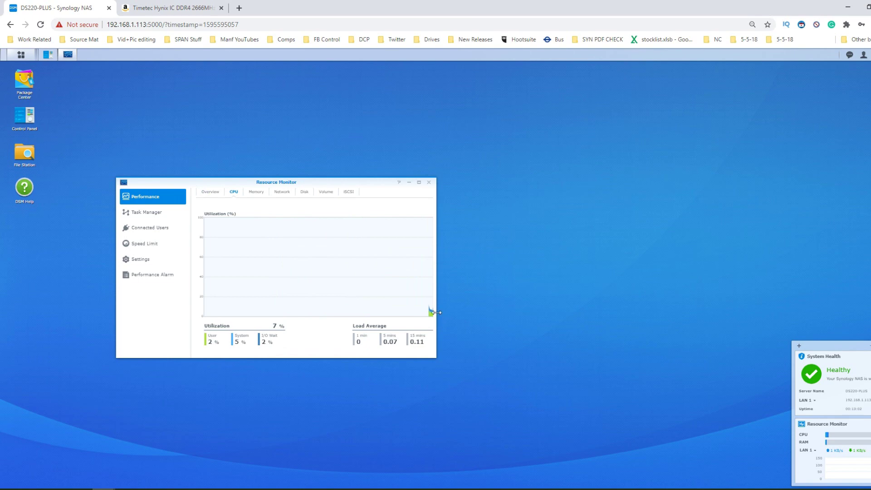
left_click_drag(435, 312, 584, 308)
left_click_drag(396, 355, 396, 397)
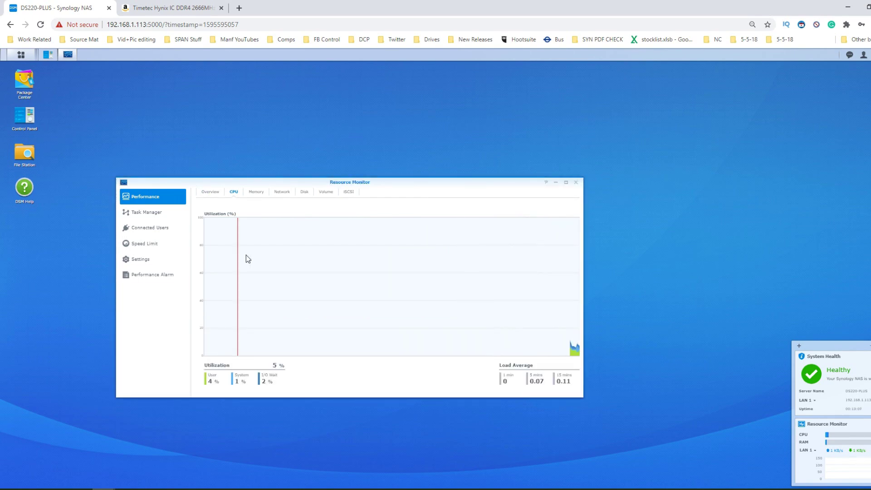
left_click(256, 192)
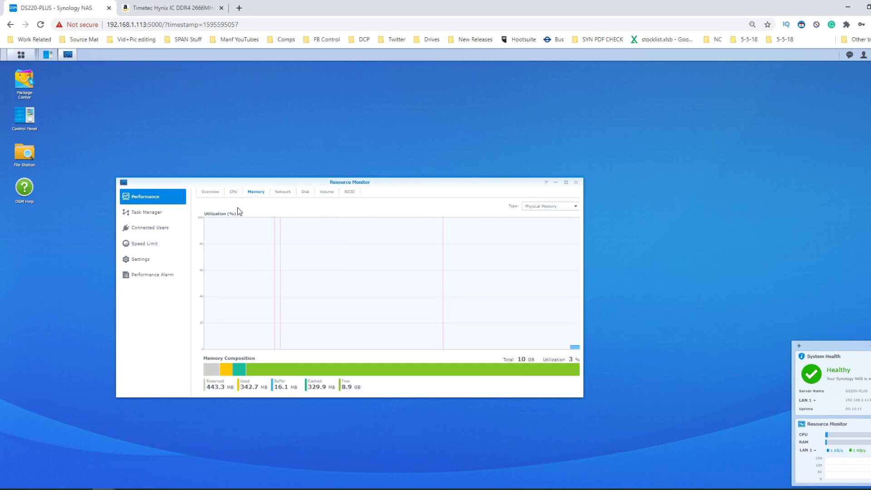
left_click(233, 192)
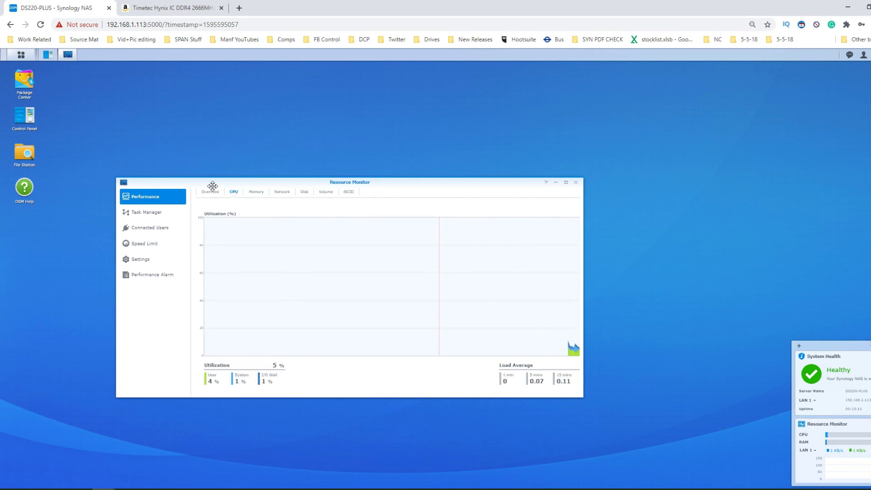
left_click(256, 192)
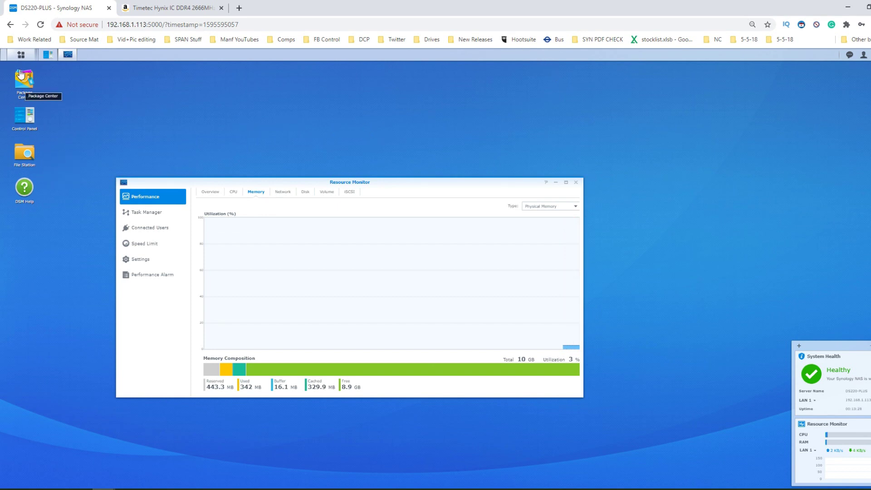
left_click(21, 55)
- Start a new virtual machine in Virtual Machine Manager, keeping DS220-PLUS as its storage
left_click(284, 178)
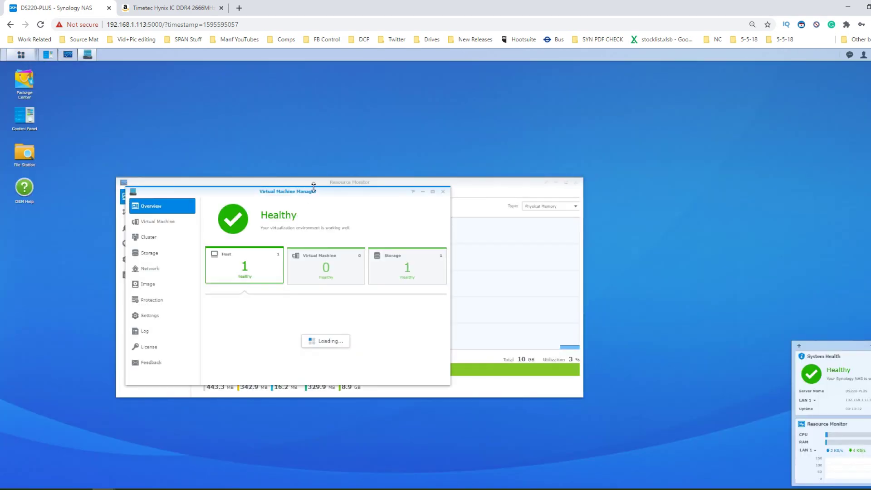
left_click_drag(307, 196, 440, 172)
left_click(288, 199)
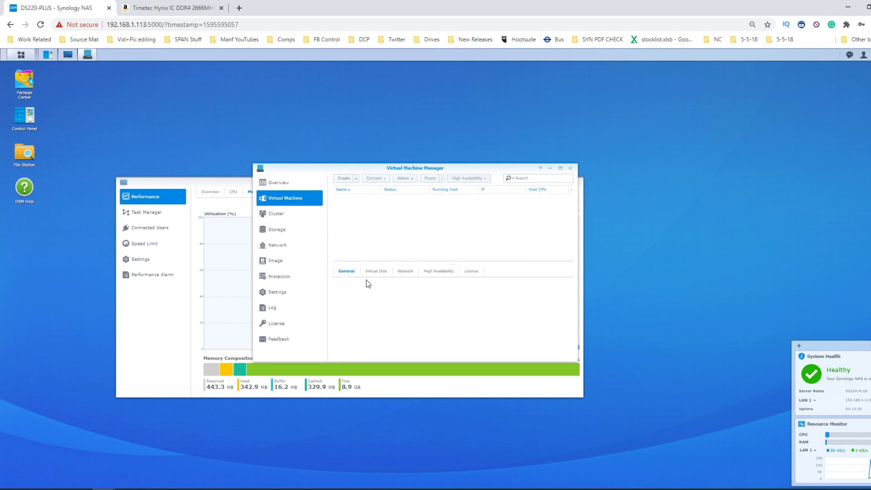
left_click(356, 179)
left_click(341, 188)
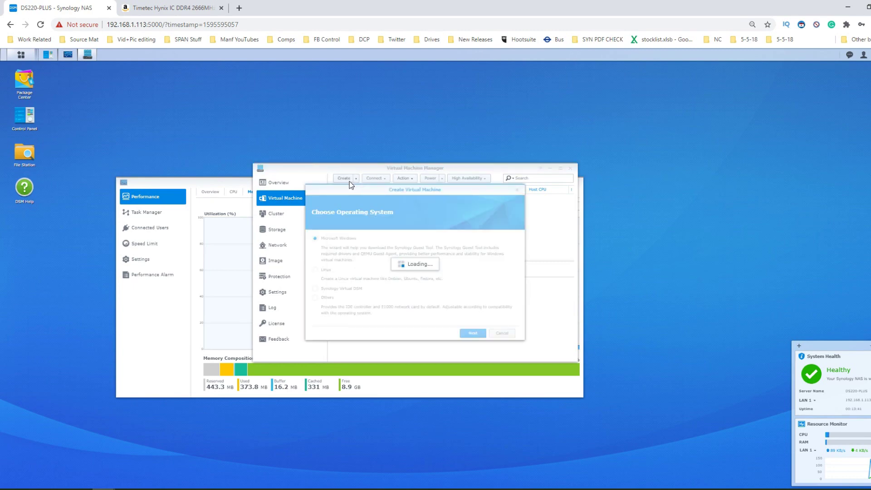
left_click(473, 334)
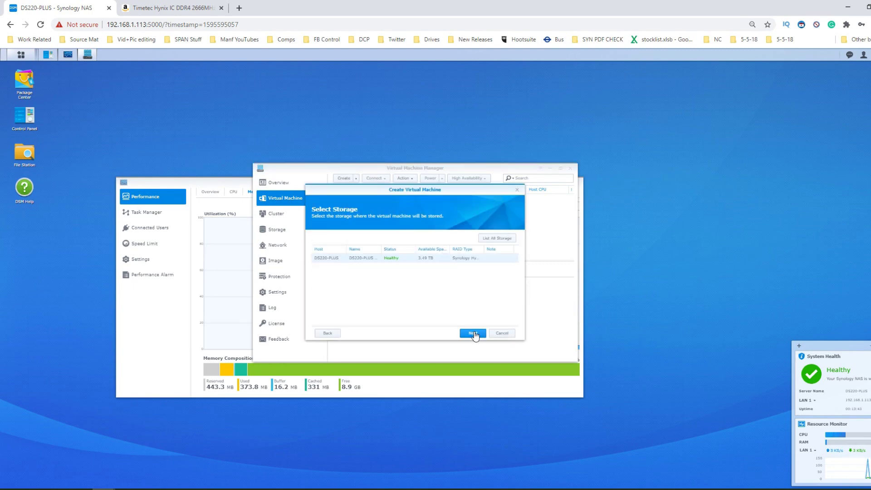
left_click(477, 335)
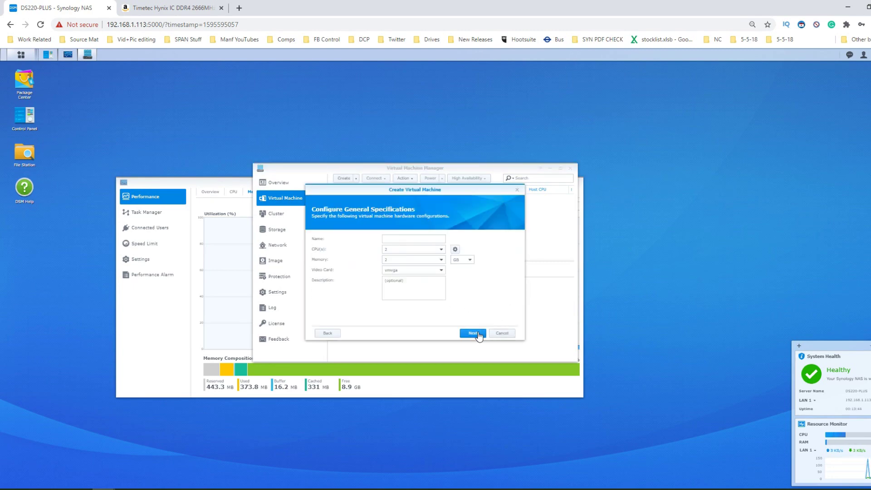
- Give the new VM 1 CPU and 7 GB memory and name it vmtest
left_click(434, 250)
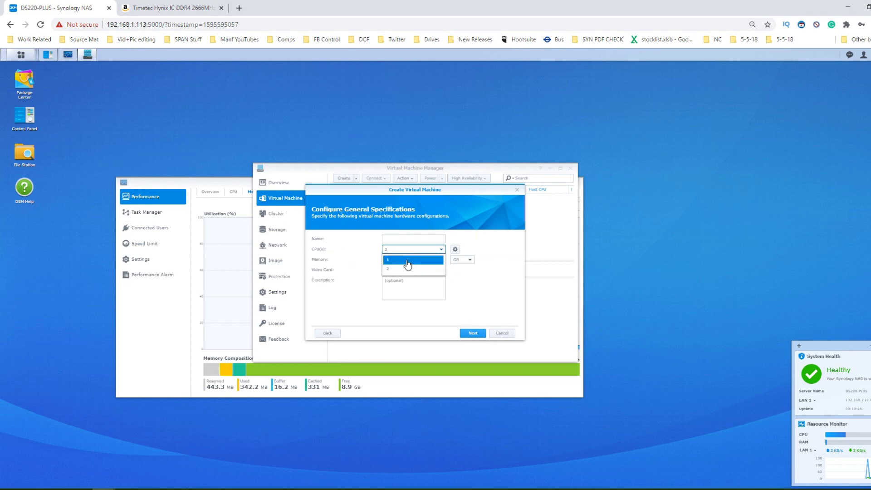
left_click(392, 261)
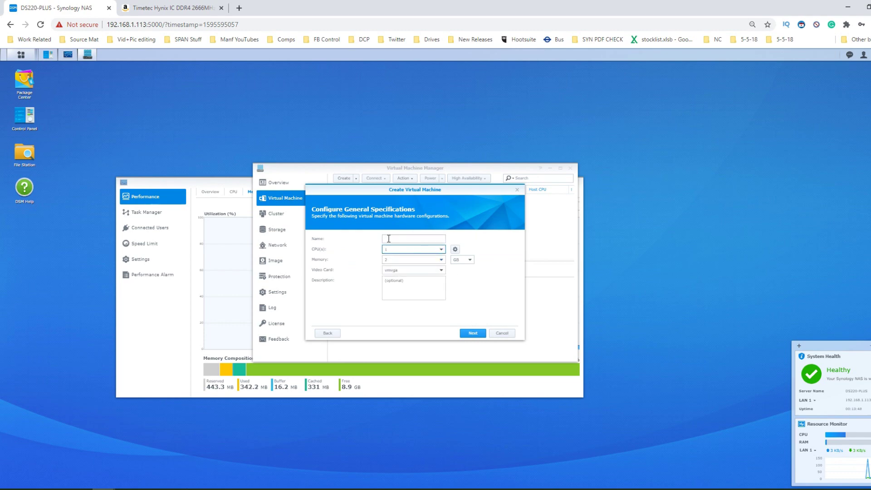
left_click(442, 260)
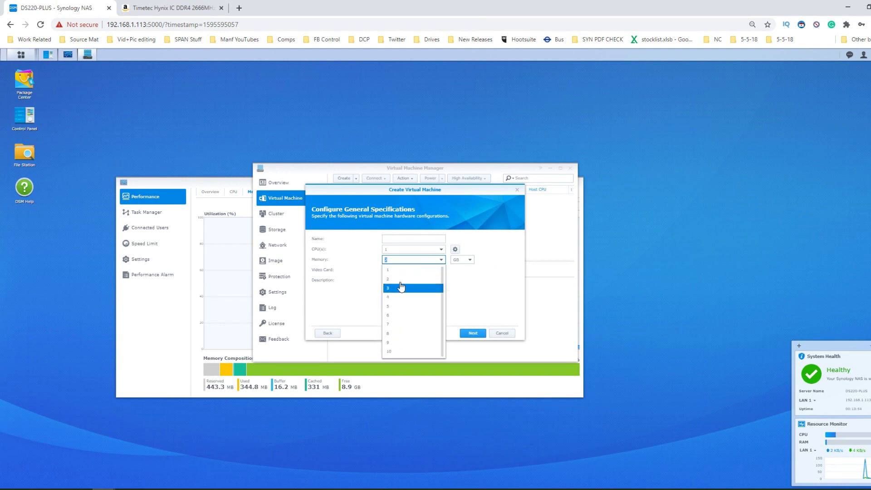
left_click(399, 324)
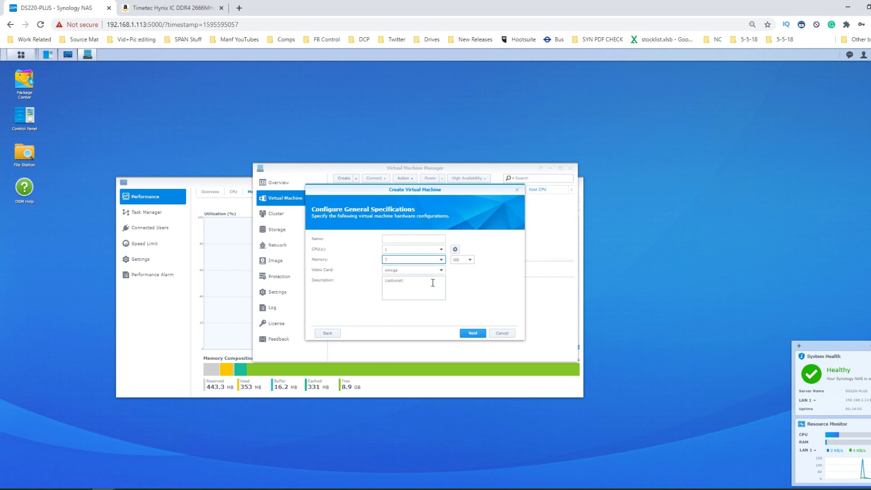
left_click(472, 333)
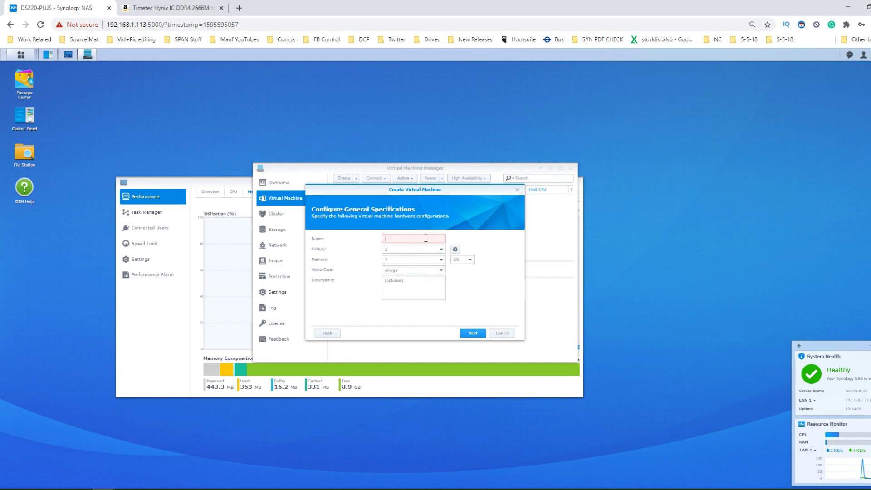
type("vmtest")
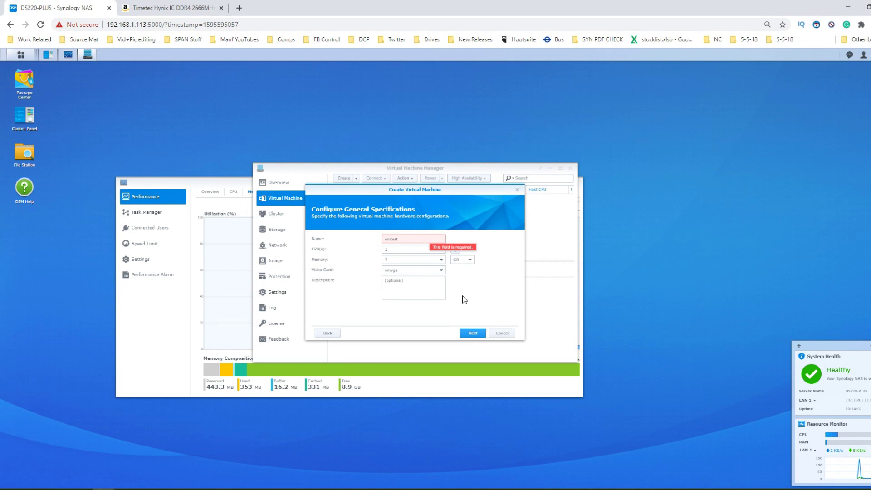
left_click(473, 333)
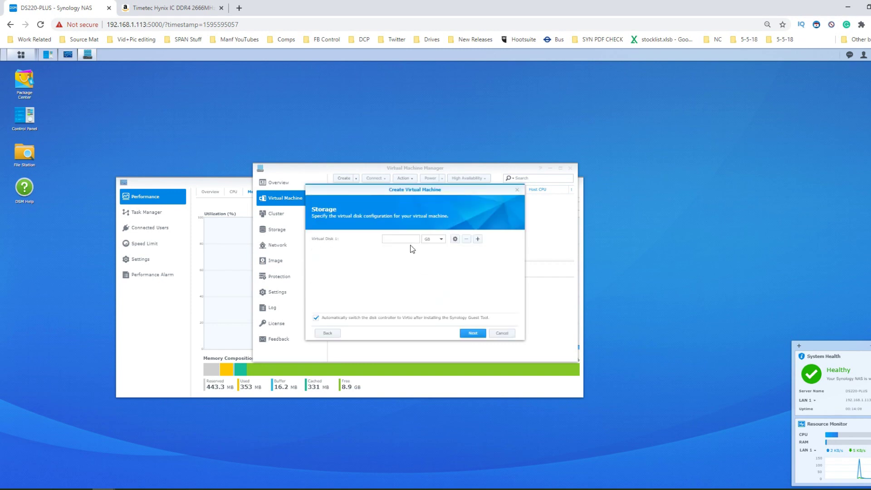
left_click(409, 239)
- Enter the virtual disk size, disable automatic Virtio switching, and keep the default VM network
type("65")
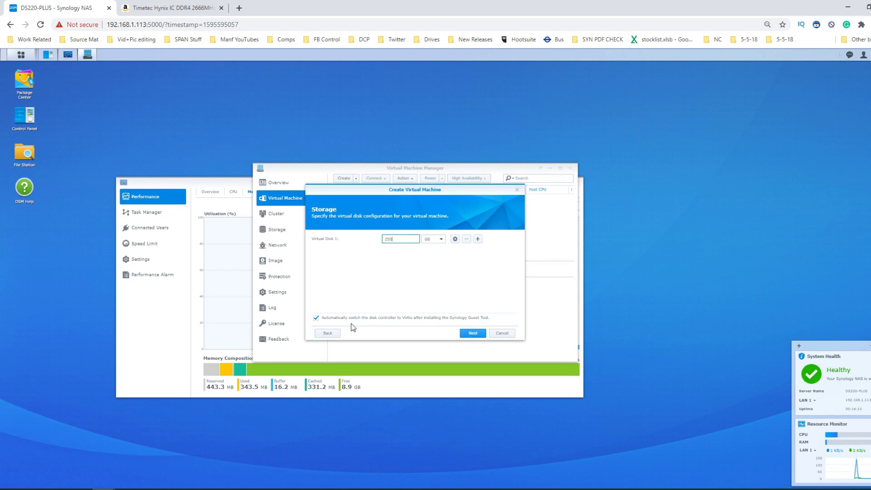
left_click(315, 317)
left_click(474, 332)
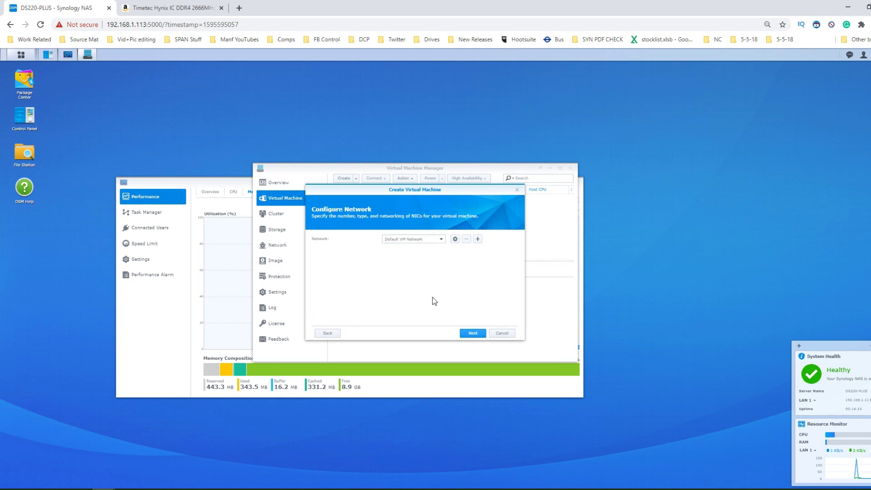
left_click(470, 334)
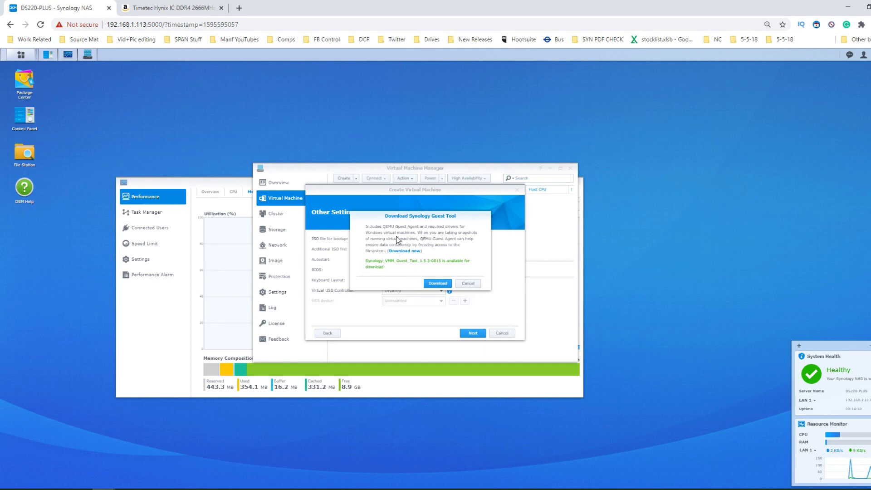
- Skip the Guest Tool, allow admin and guest power control, auto-start, and create the VM
left_click(460, 283)
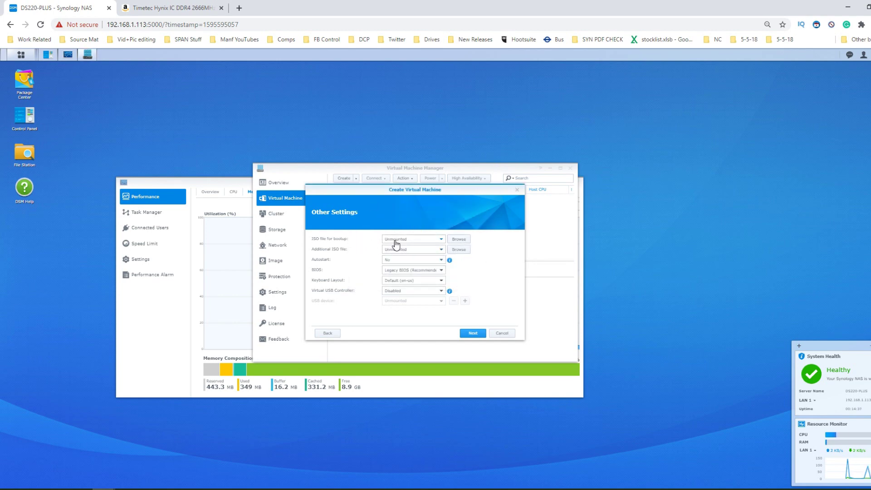
left_click(472, 335)
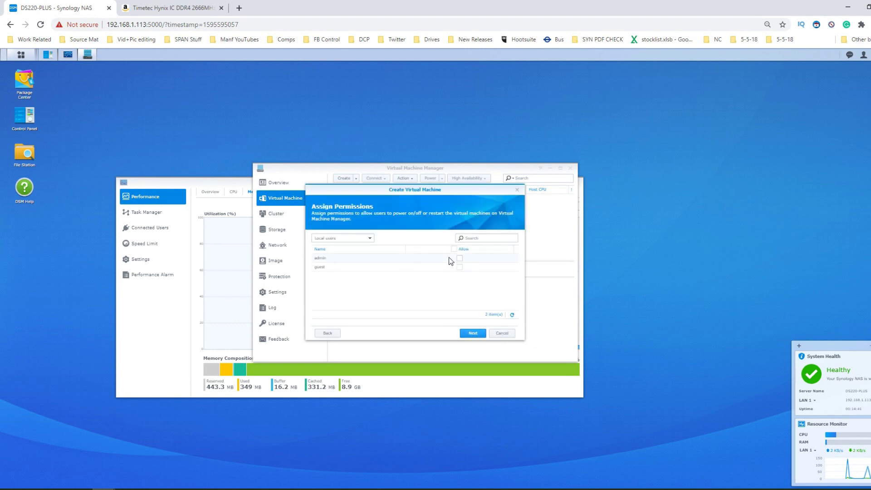
left_click(454, 249)
left_click(472, 333)
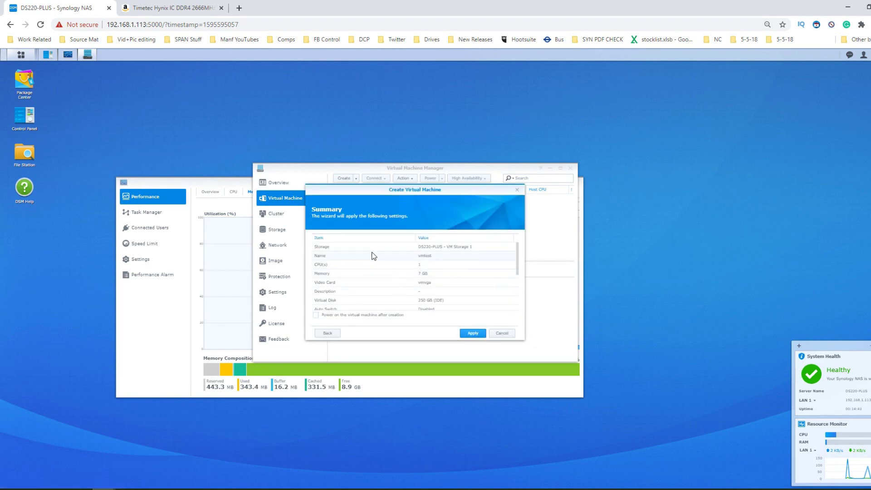
scroll(382, 275, "down", 3)
left_click(316, 314)
scroll(401, 278, "up", 3)
left_click(472, 334)
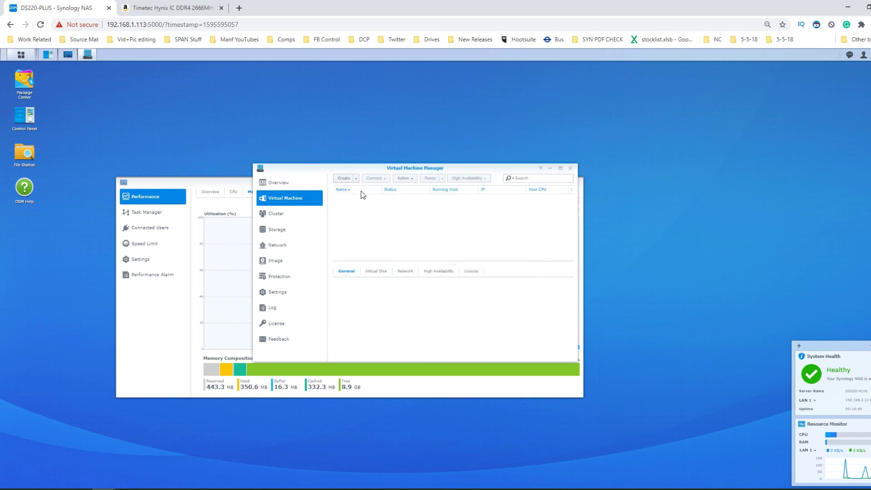
- Show Resource Monitor's running services sorted by memory use beside Virtual Machine Manager
left_click_drag(373, 168, 553, 112)
left_click(153, 213)
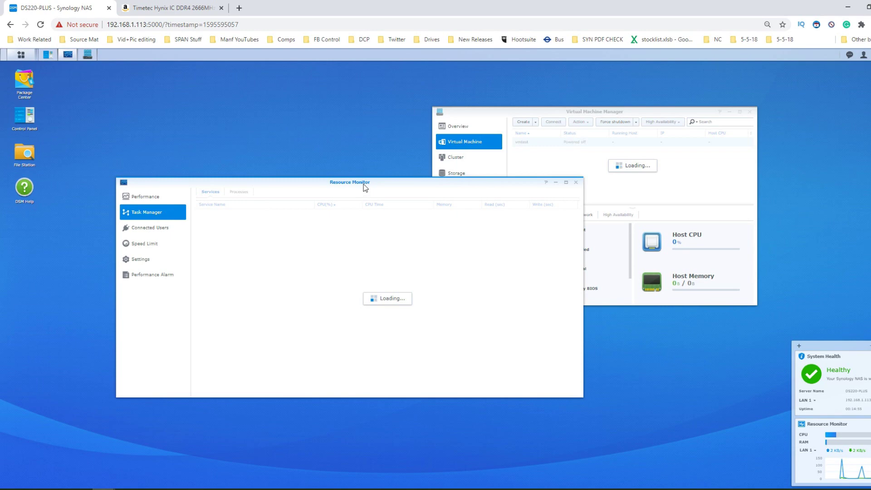
left_click_drag(356, 182, 270, 179)
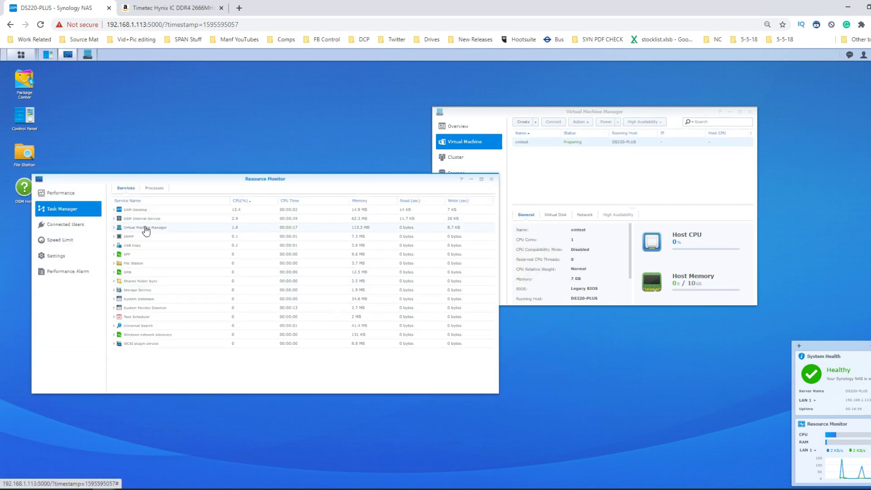
left_click(363, 201)
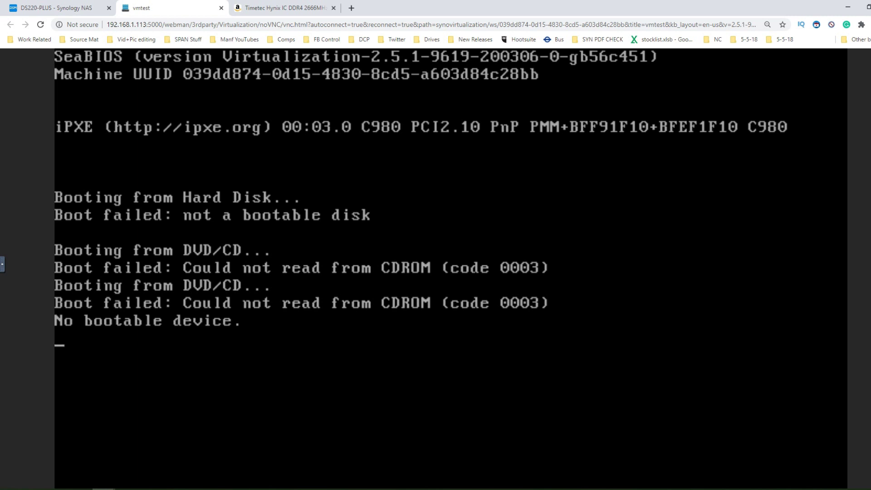
- Close the vmtest console tab and bring Resource Monitor forward
left_click(221, 9)
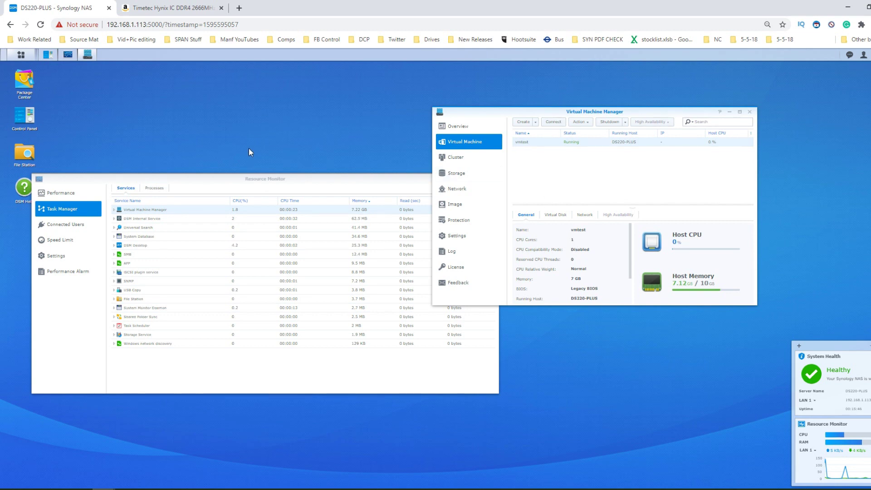
left_click_drag(252, 177, 271, 194)
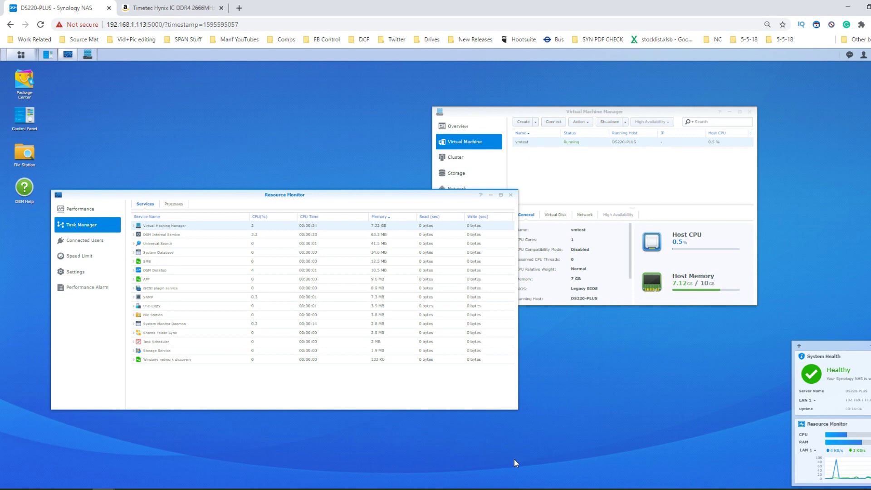
- Switch to the Synology Assistant window listing DS220-PLUS and DS420
left_click(513, 483)
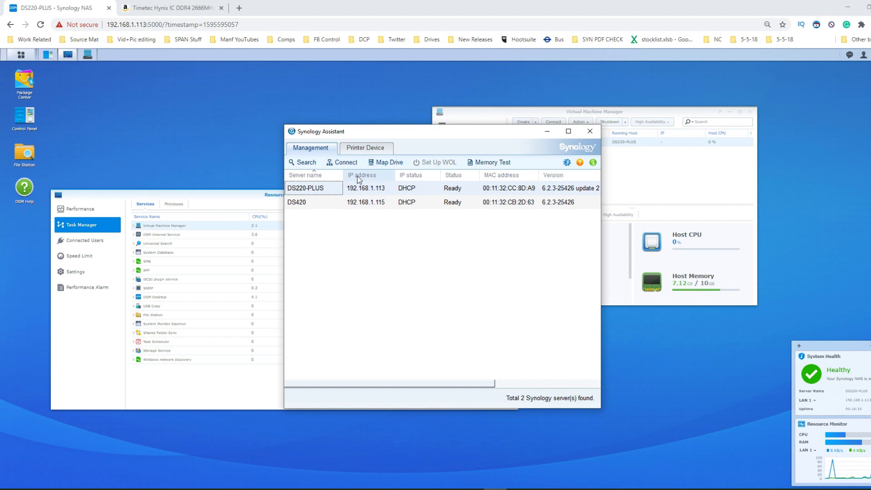
- Make sure the Memory Test service is enabled in Synology Assistant's preferences
left_click(566, 163)
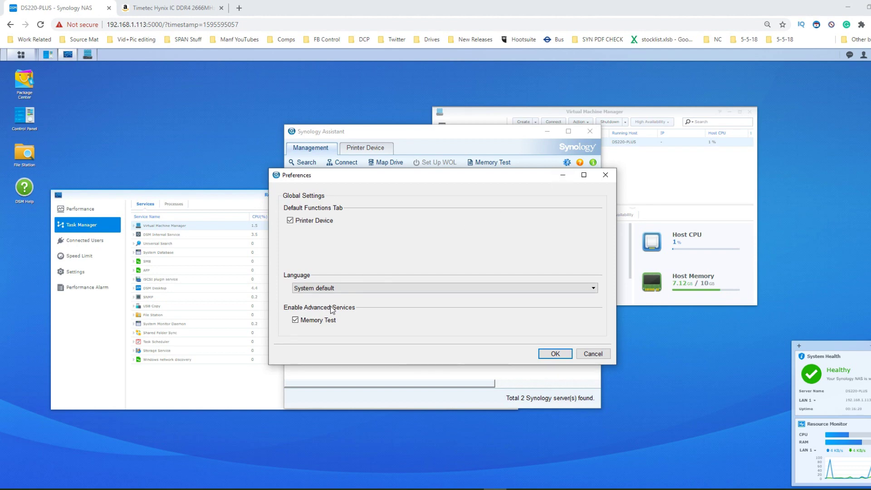
left_click(296, 320)
left_click(296, 319)
left_click(555, 354)
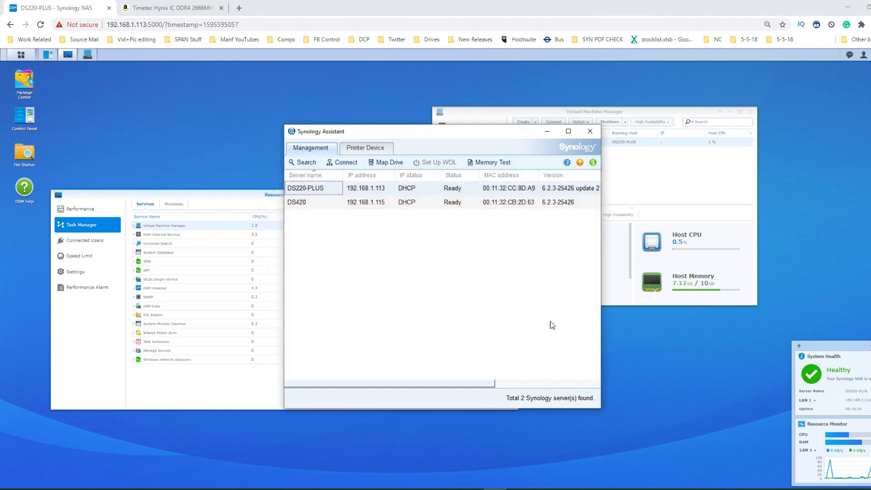
- Open the DS220-PLUS memory test wizard, then close it without running the test
right_click(316, 187)
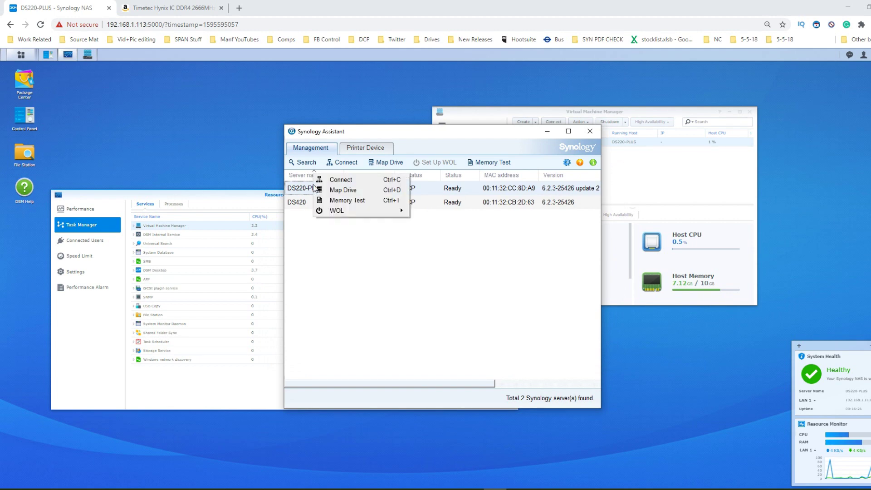
left_click(343, 201)
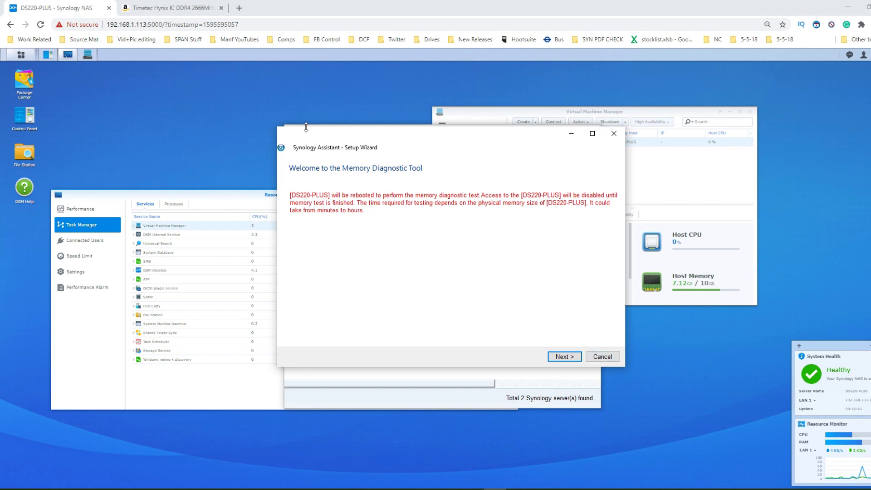
left_click_drag(299, 136, 194, 173)
left_click_drag(312, 171, 293, 190)
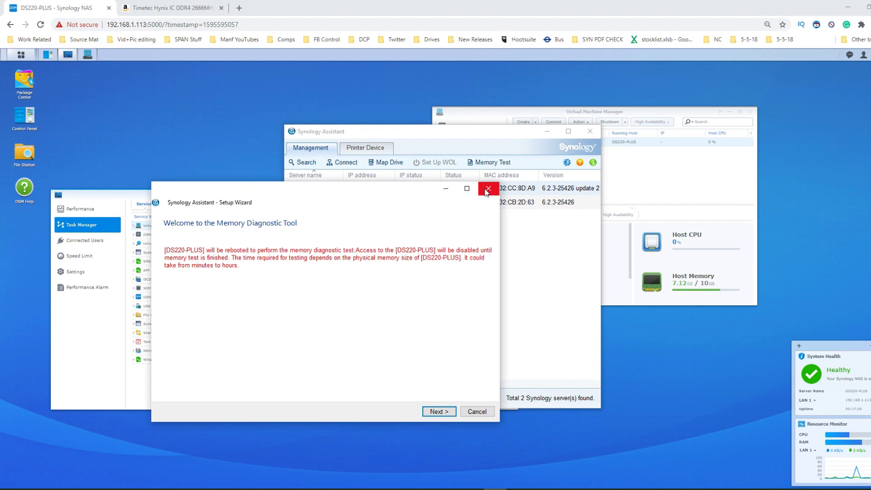
left_click(488, 189)
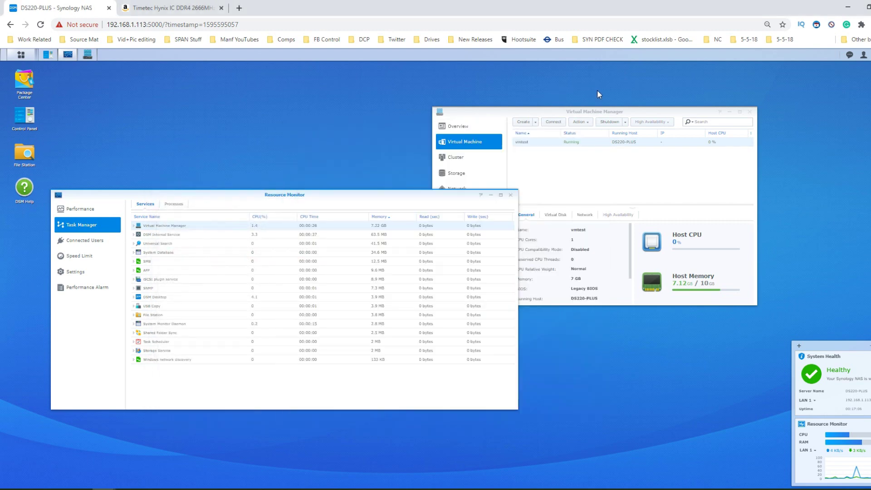
- Force shut down vmtest from Virtual Machine Manager's power options
left_click(597, 90)
left_click(863, 55)
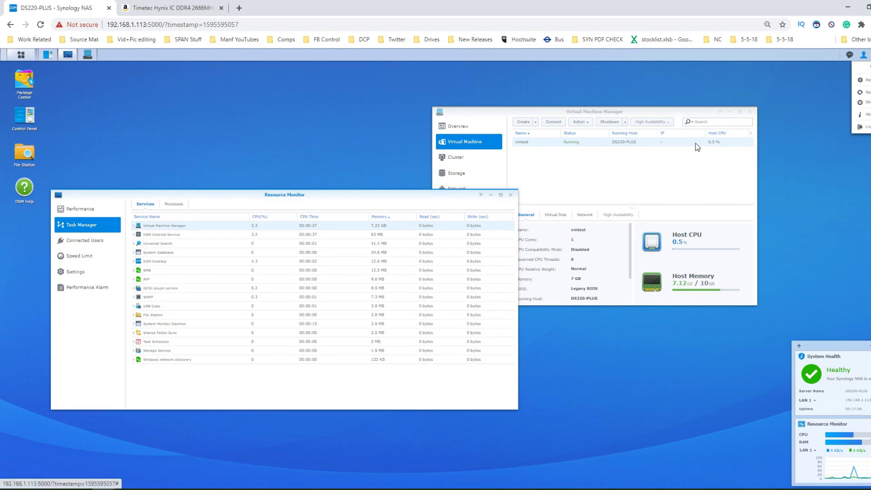
left_click(571, 143)
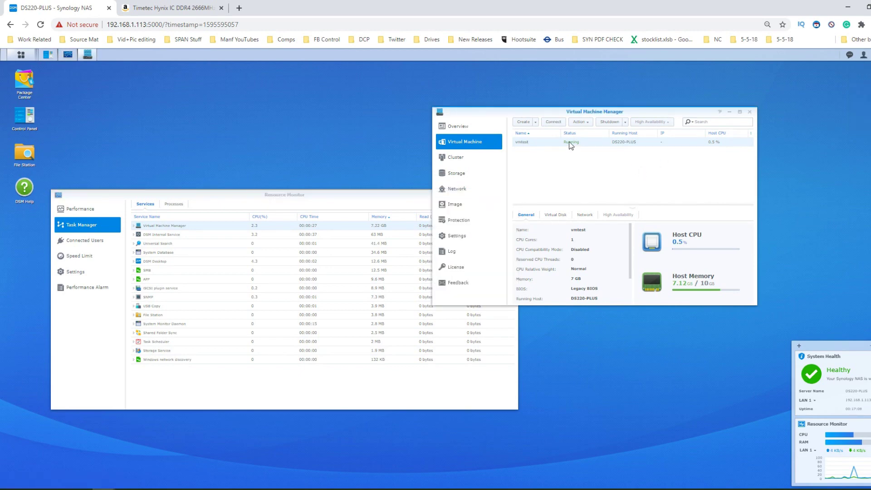
left_click(625, 122)
left_click(609, 150)
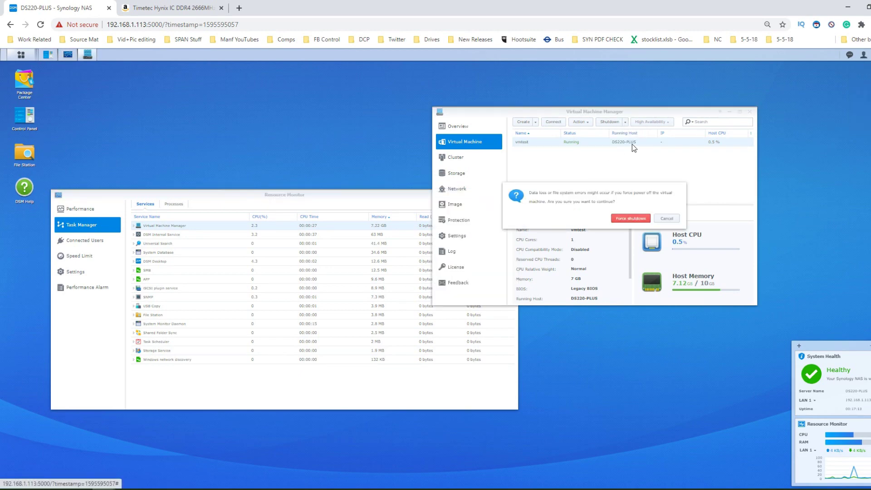
left_click(632, 215)
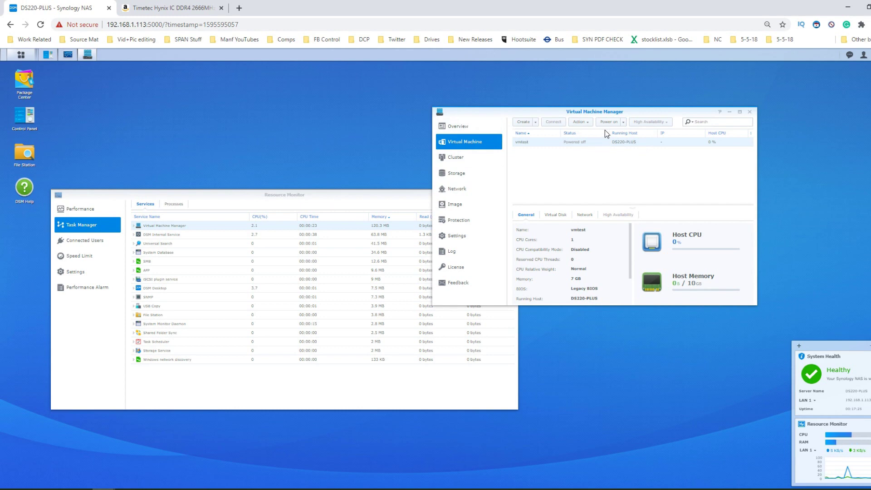
- Shut down the NAS from the account menu and switch to the Amazon RAM tab
left_click(864, 58)
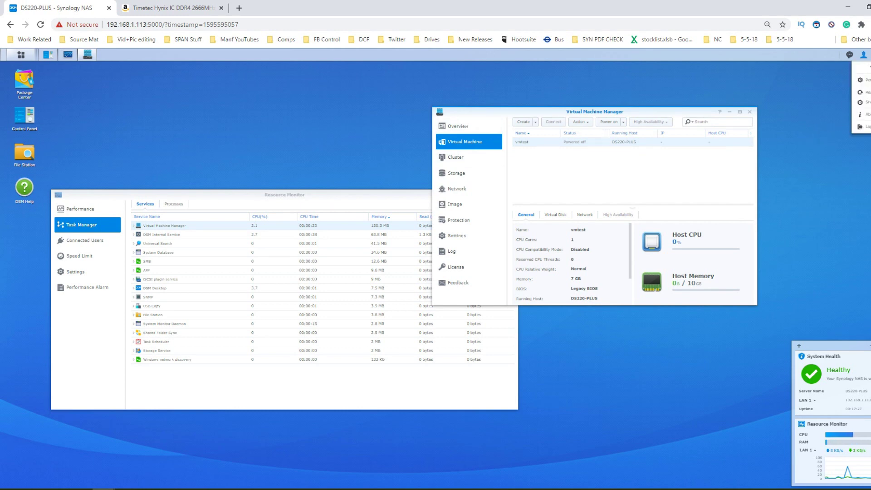
left_click(866, 102)
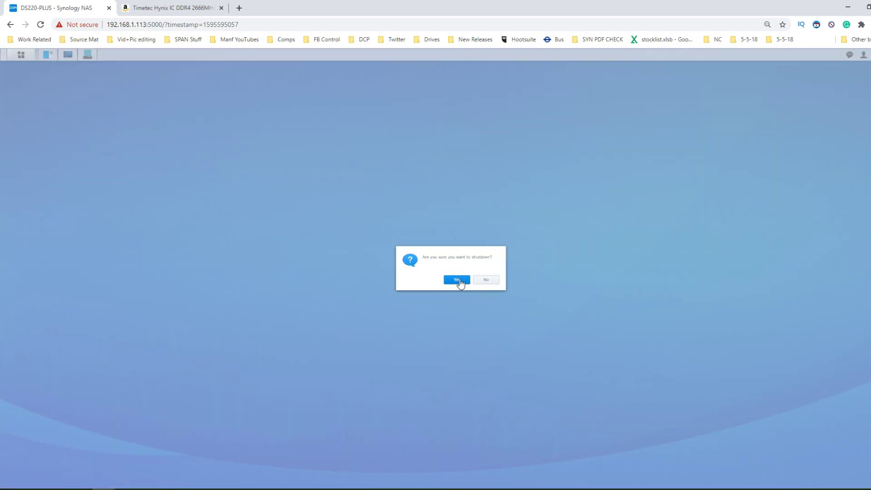
left_click(457, 280)
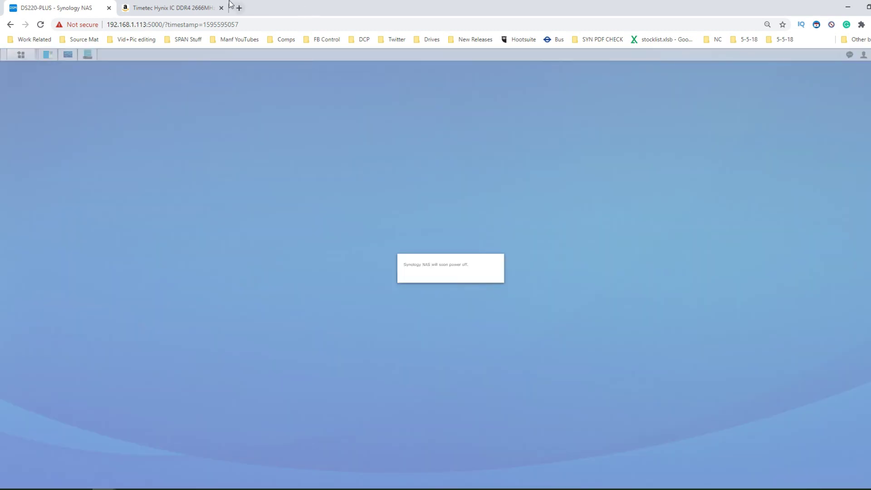
left_click(154, 7)
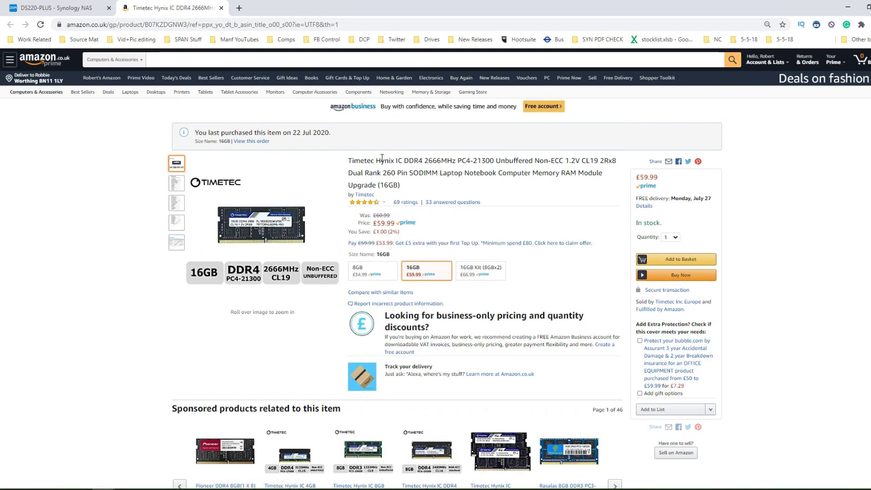
- View the 8GB Timetec variant and highlight 'Single Rank' in its product title
left_click(363, 270)
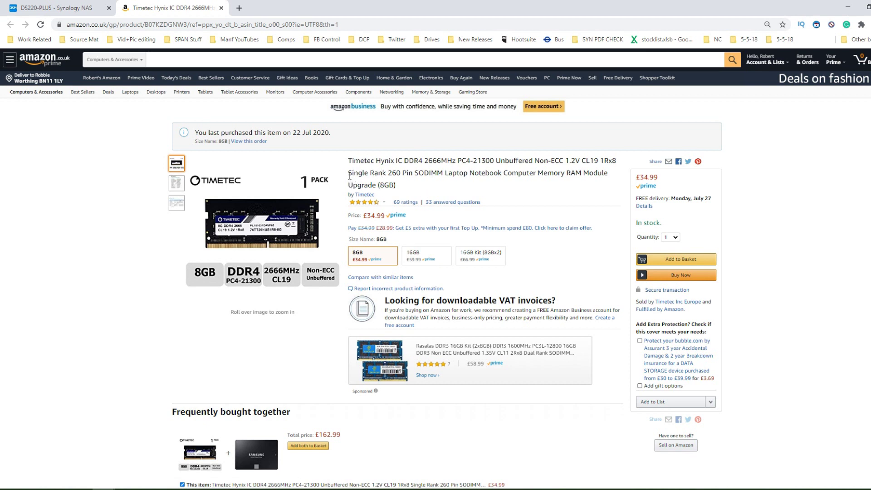
left_click_drag(348, 173, 388, 174)
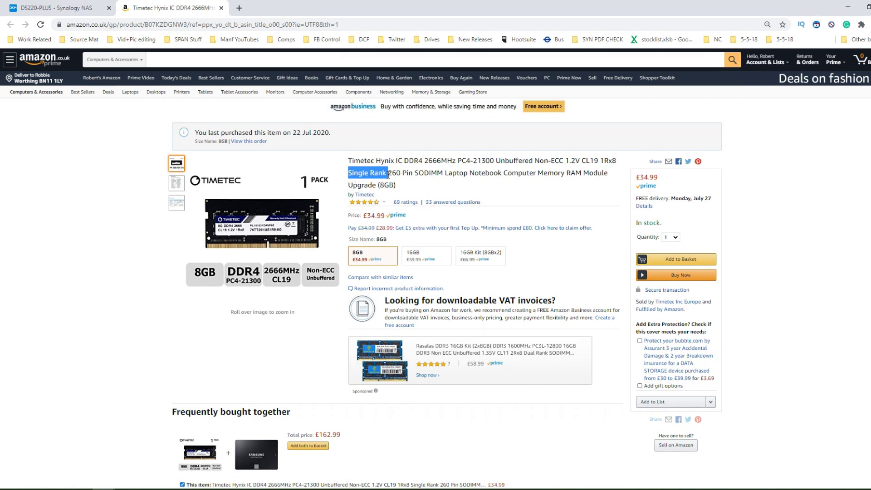
mouse_move(320, 251)
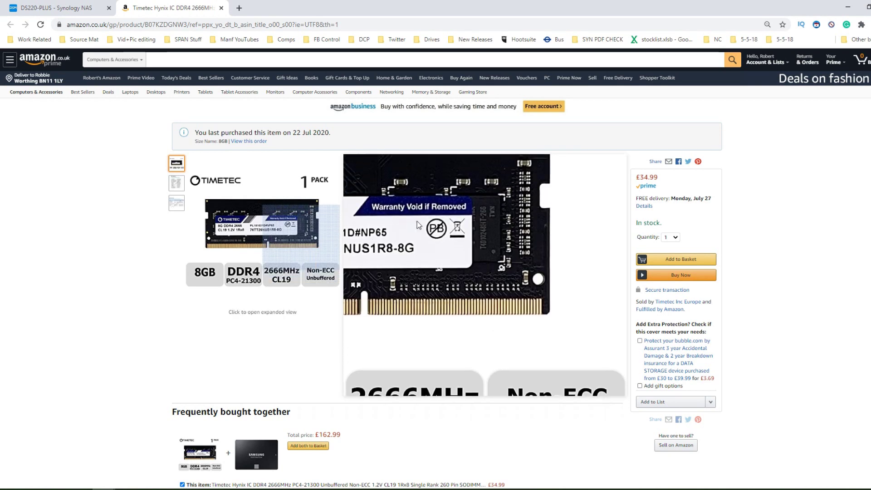
left_click(376, 172)
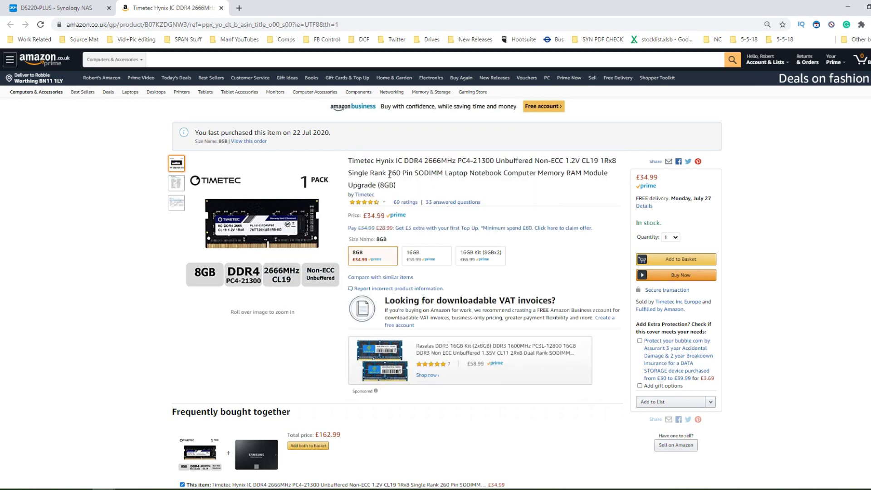
left_click_drag(387, 174, 349, 176)
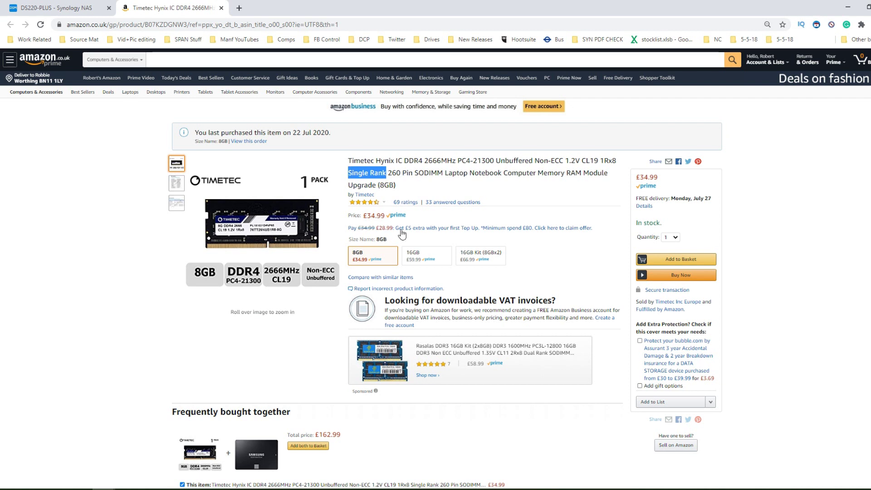
- Switch back to the 16GB variant, highlight 'Dual Rank', then return to the Synology NAS tab
left_click(415, 250)
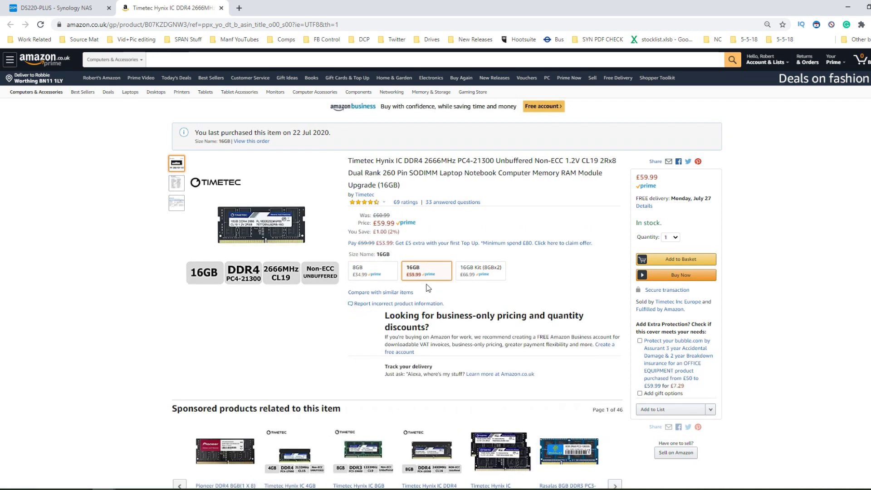
left_click_drag(349, 175, 384, 173)
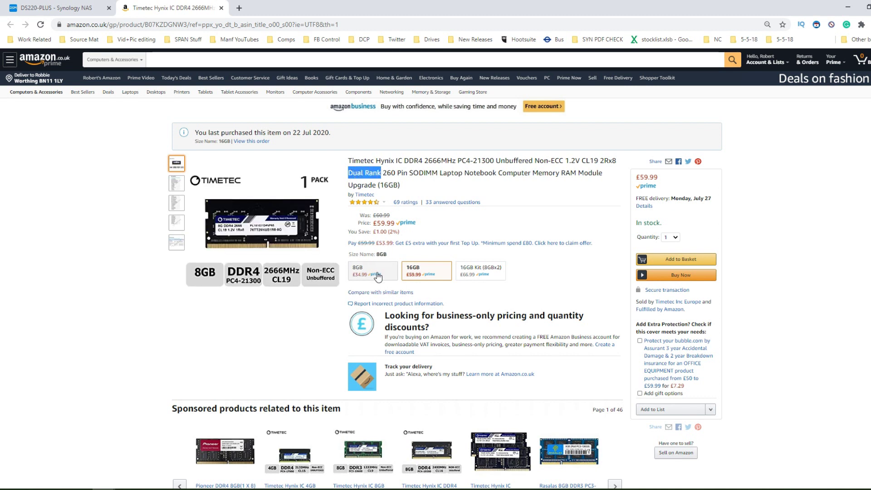
left_click(349, 176)
left_click_drag(350, 176, 382, 173)
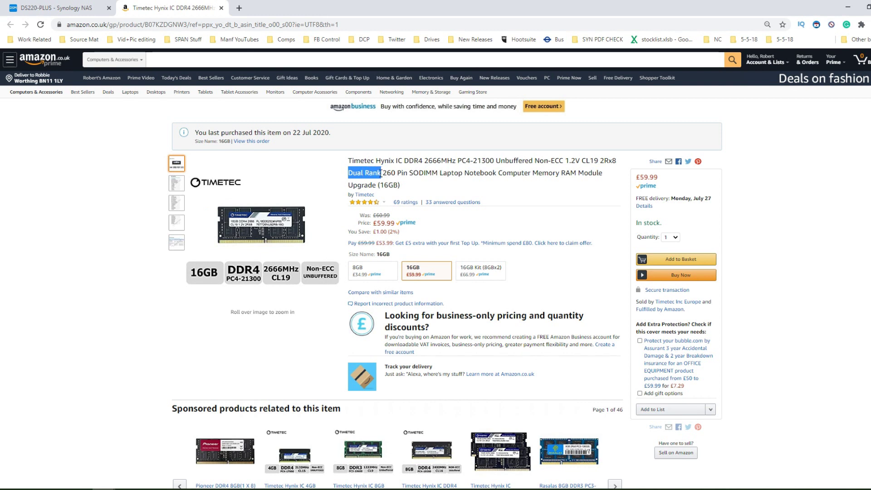
mouse_move(312, 225)
left_click(6, 4)
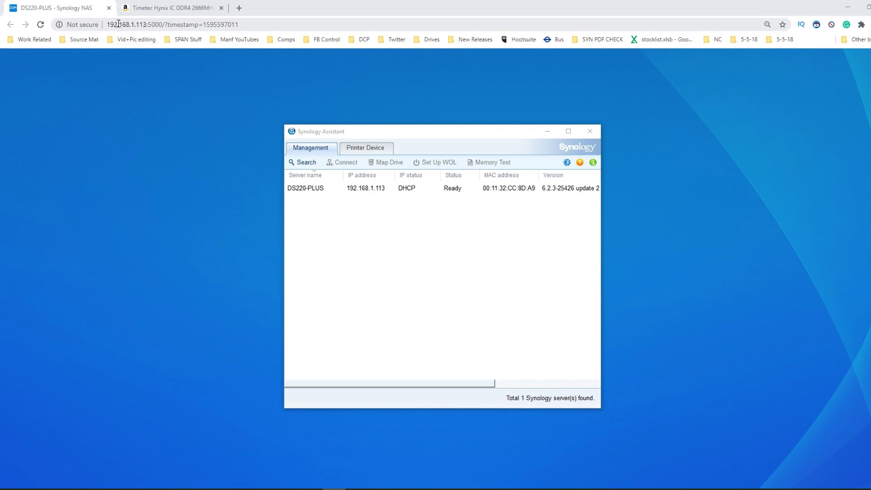
- Open the DSM sign-in page for DS220-PLUS at 192.168.1.113 from Synology Assistant
double_click(365, 190)
- Sign into DSM as admin with the account password, save the login and dismiss Chrome's password check
left_click(437, 218)
type("admin")
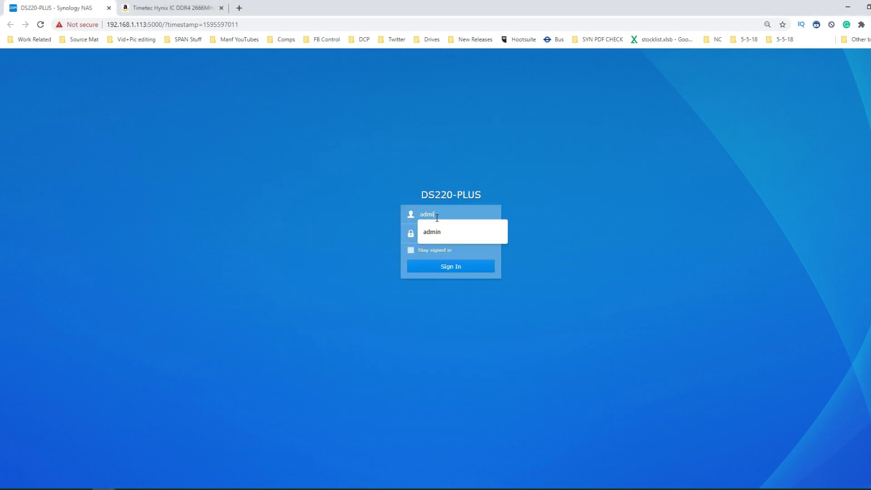
key("Tab")
type("••••••••")
key("Return")
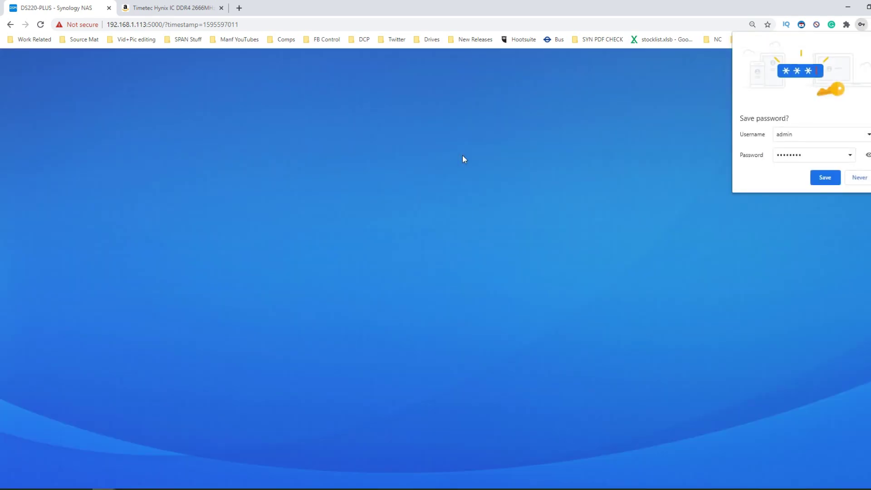
left_click(828, 179)
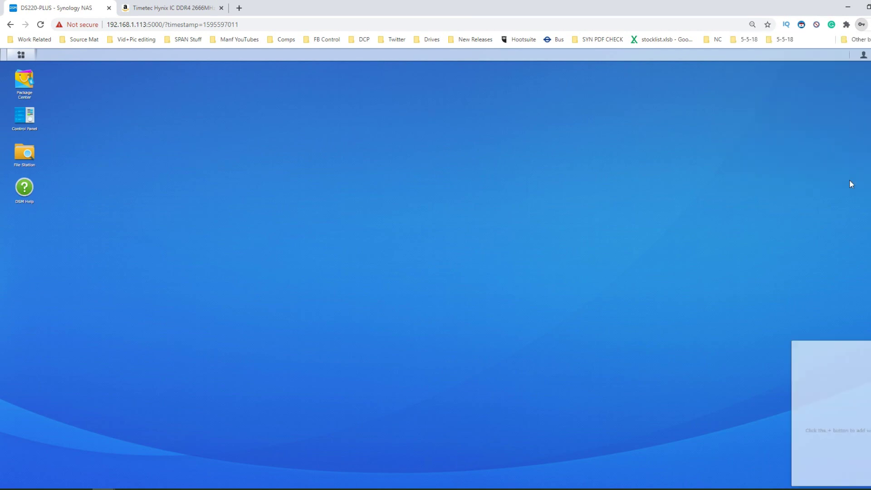
left_click(531, 161)
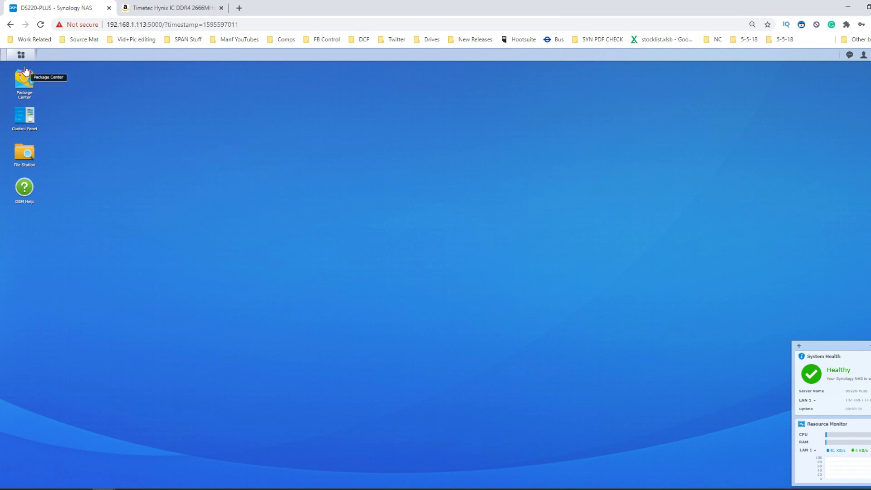
- Open Control Panel, then launch Resource Monitor and Virtual Machine Manager from the Main Menu
left_click(24, 117)
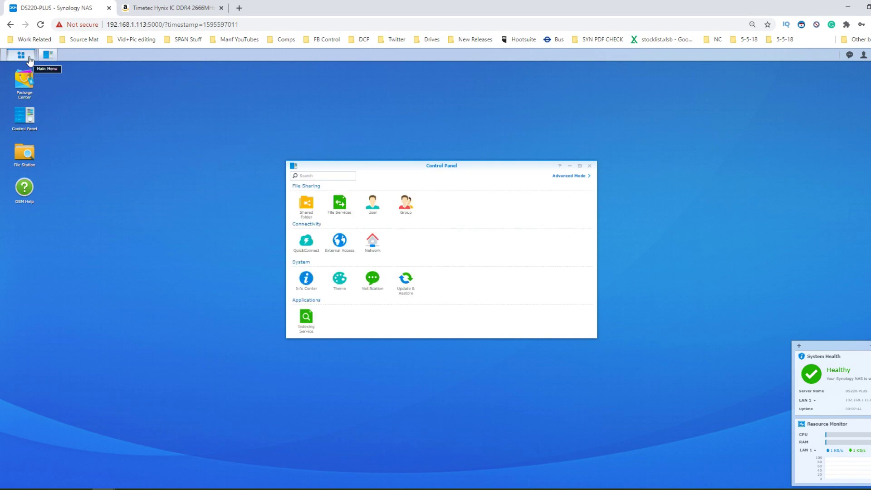
left_click(21, 54)
left_click(485, 100)
left_click(21, 54)
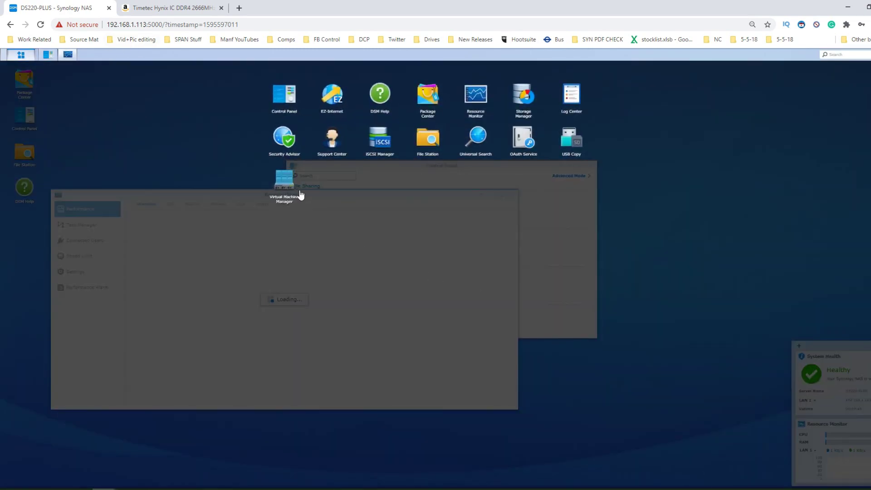
left_click(300, 193)
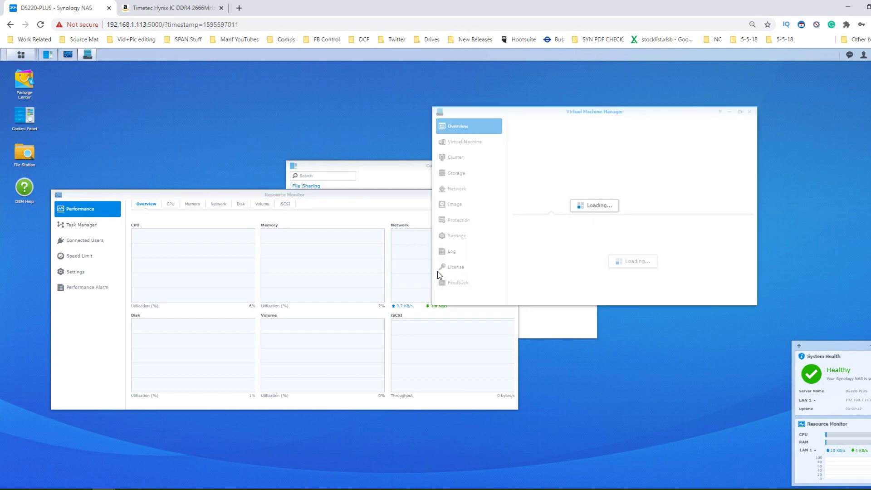
- Check Info Center for the 18 GB total physical memory, then close Control Panel
left_click(391, 181)
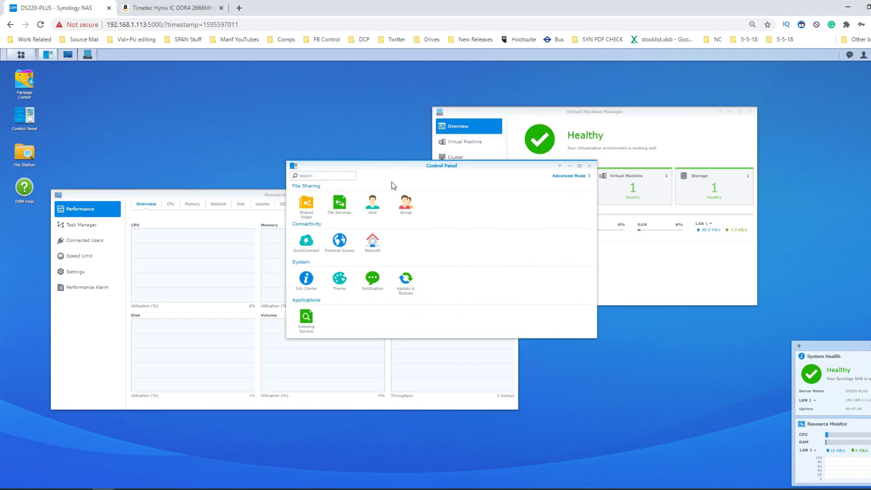
left_click(307, 279)
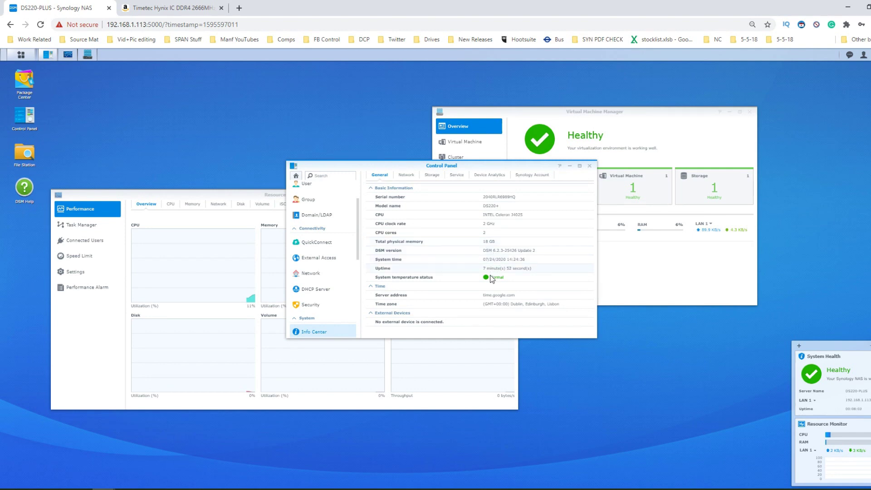
mouse_move(489, 278)
left_click(590, 166)
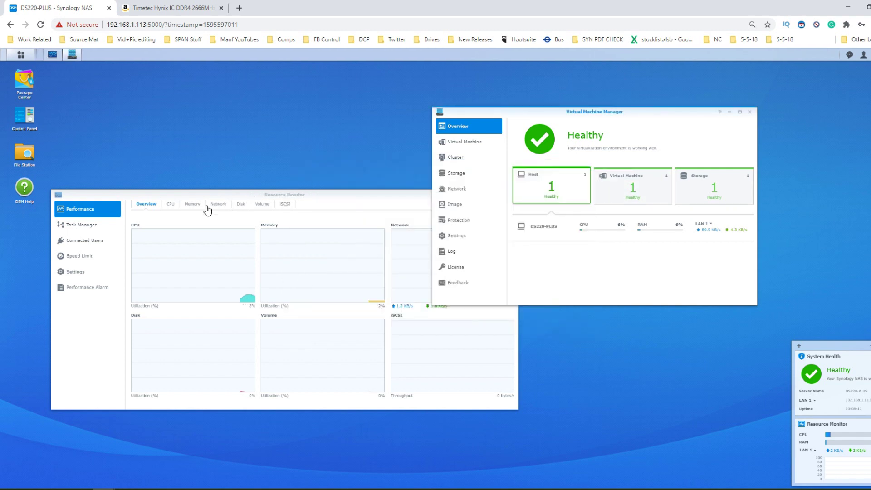
- In Resource Monitor, view the Memory usage, then list services in Task Manager sorted by memory
left_click(259, 238)
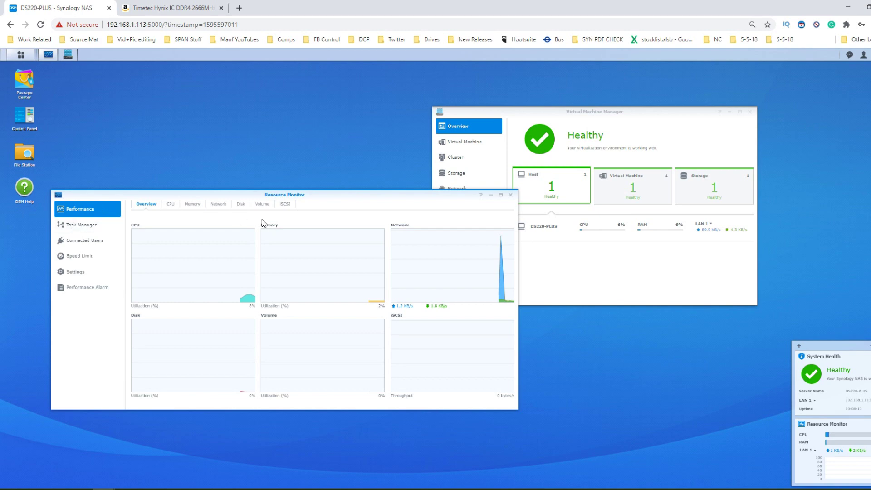
left_click(191, 204)
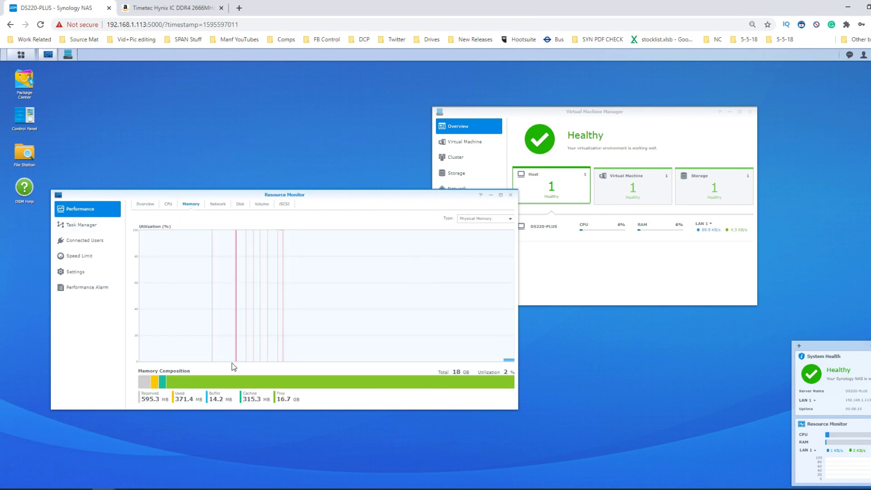
left_click_drag(451, 202, 529, 86)
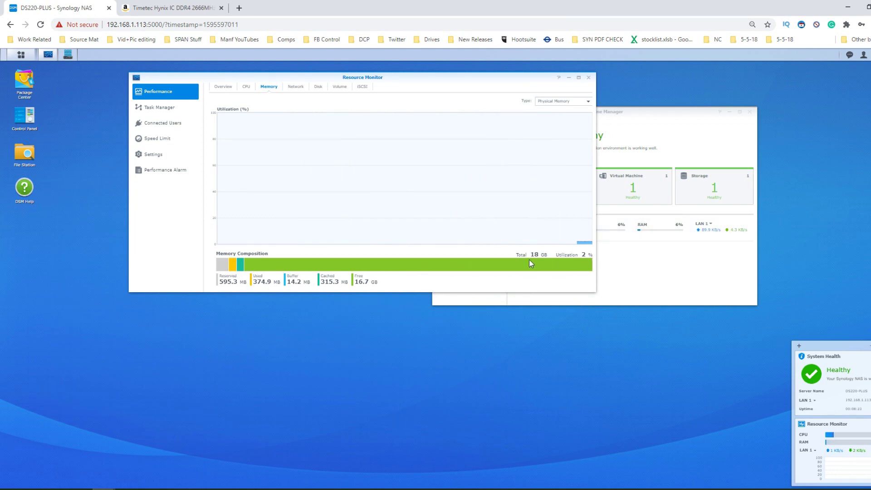
left_click(158, 111)
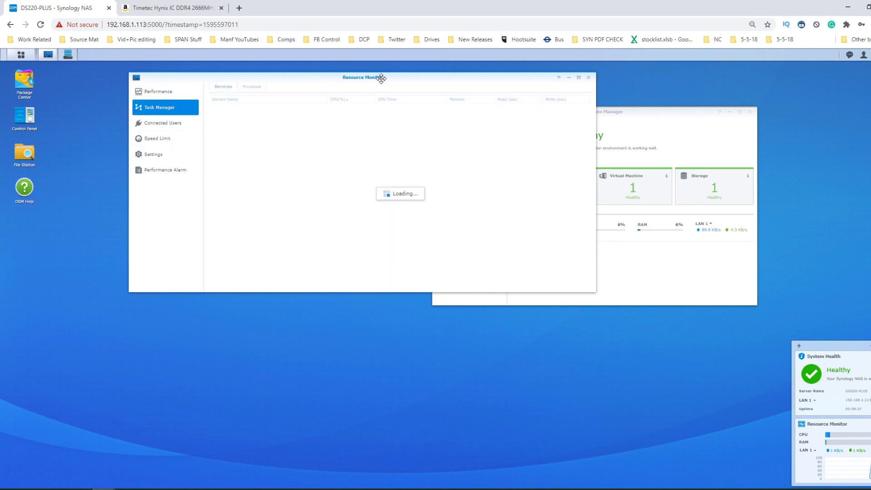
left_click_drag(382, 78, 313, 143)
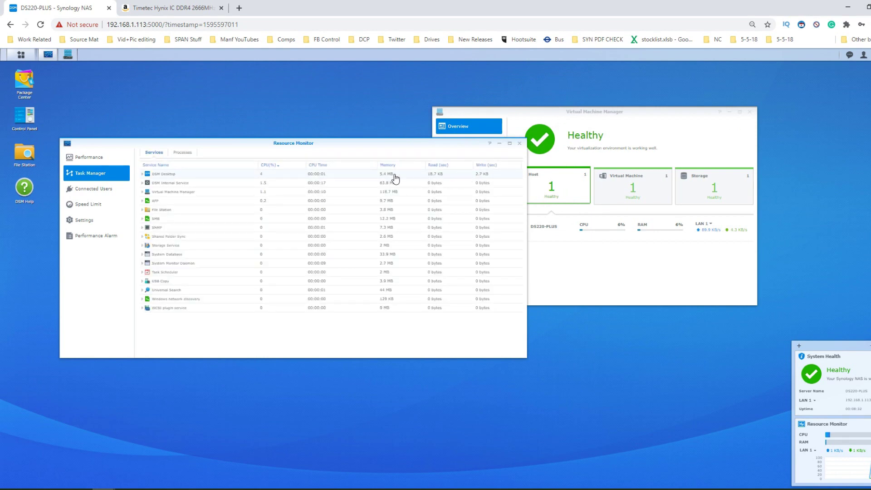
left_click(388, 165)
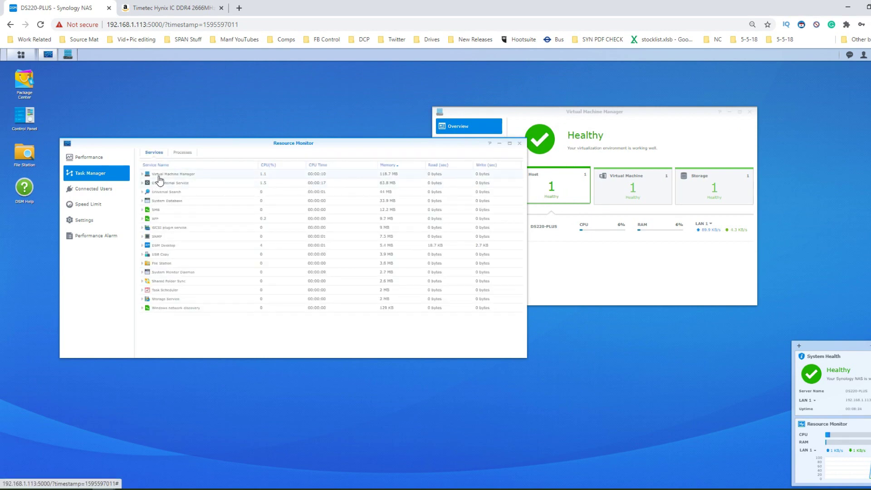
- Show the Virtual Machine list in Virtual Machine Manager, with vmtest powered off at 7 GB
double_click(553, 112)
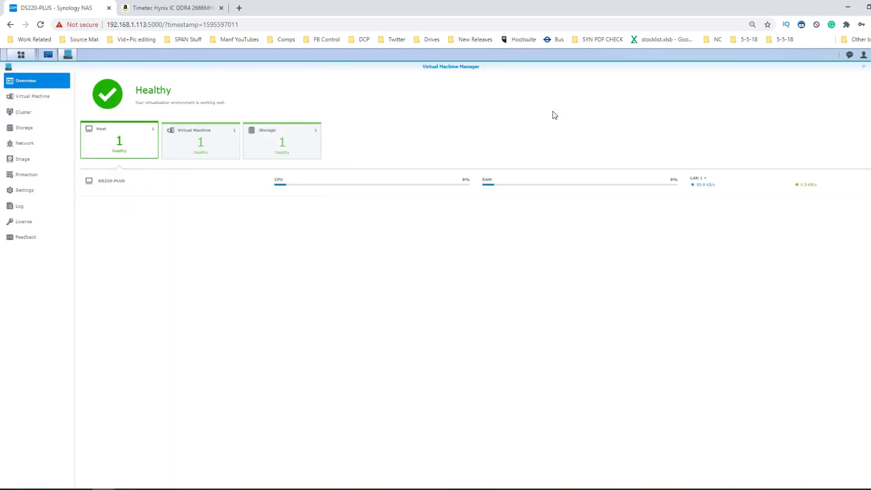
double_click(766, 67)
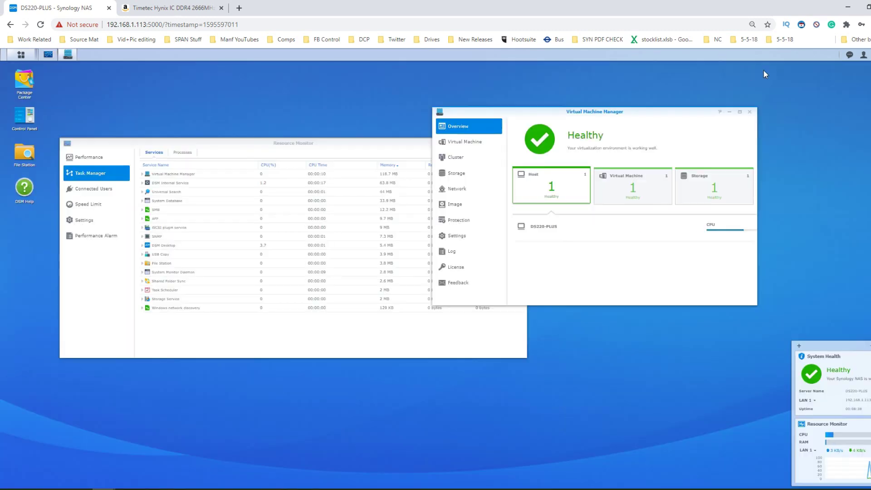
left_click(469, 142)
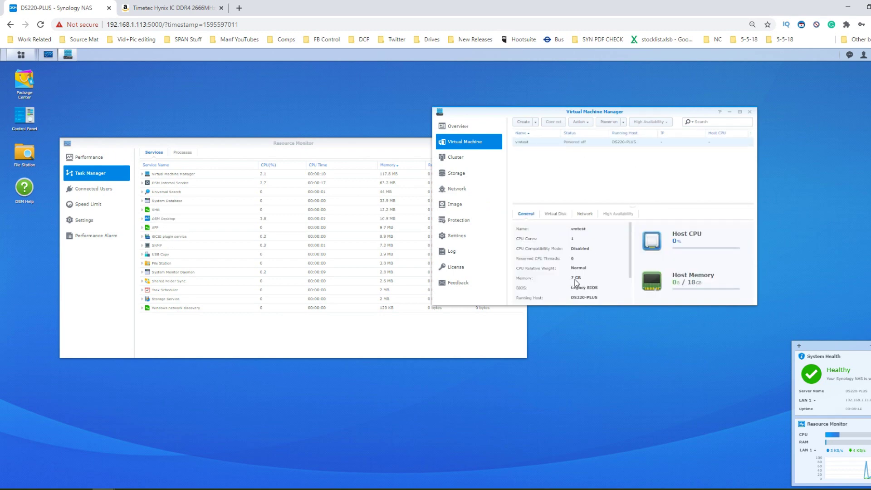
- Edit vmtest and change its memory from 7 GB to 15 GB
left_click(584, 122)
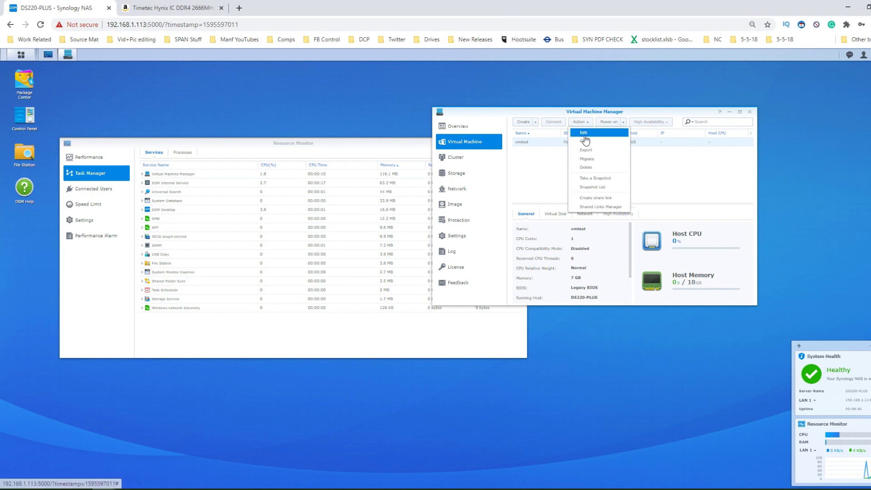
left_click(584, 133)
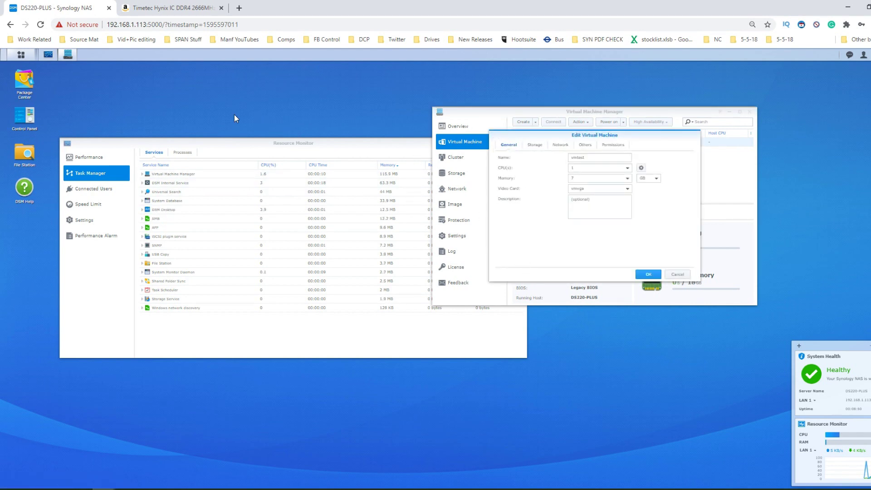
left_click(590, 178)
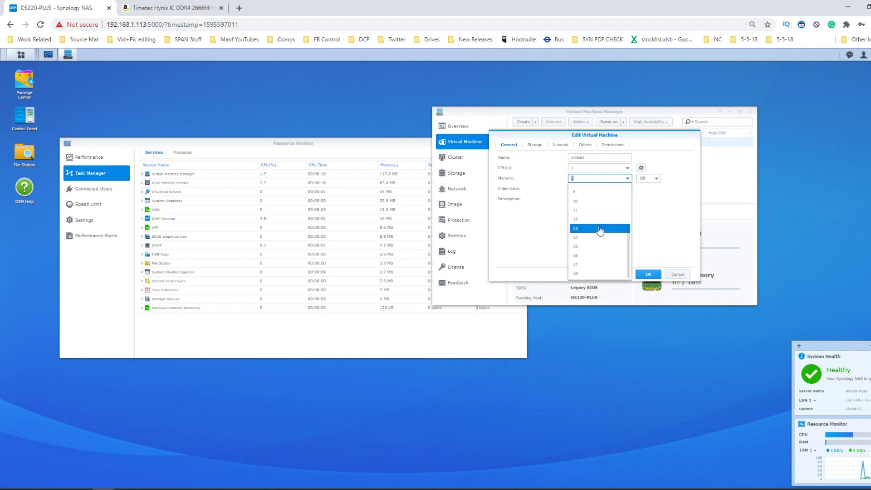
left_click(591, 246)
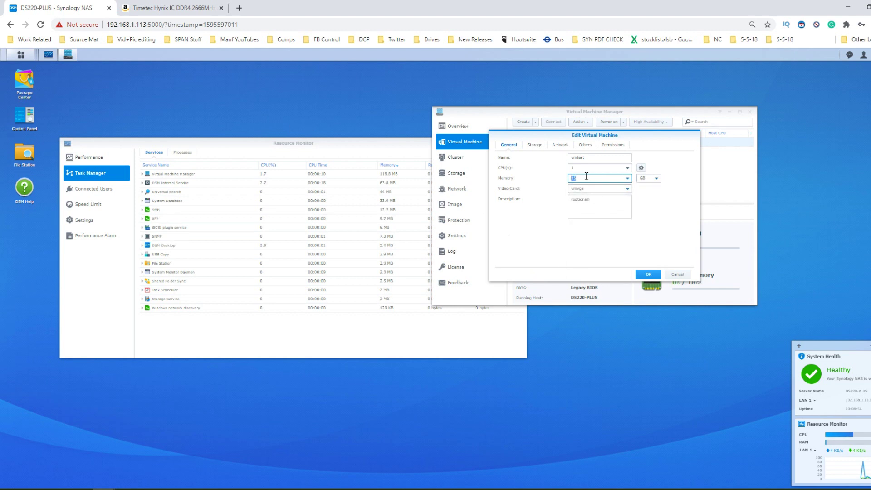
left_click(659, 278)
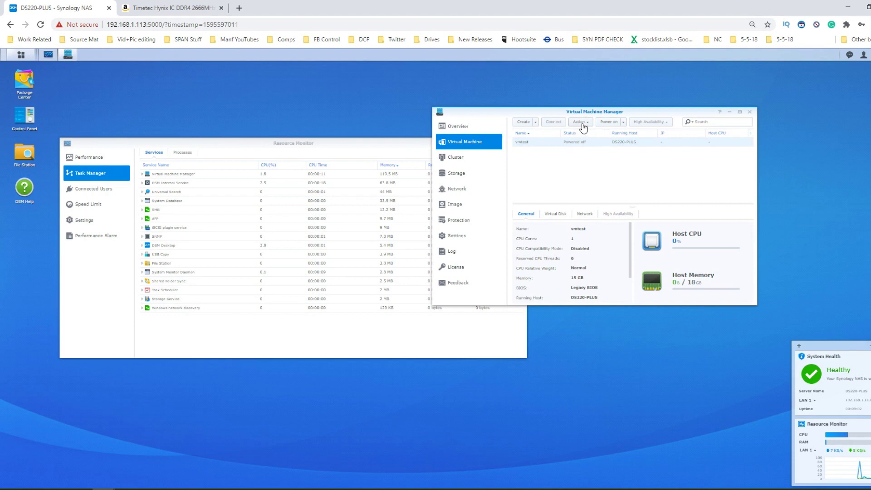
- Power on vmtest and bring Resource Monitor forward to watch host memory reach 15.12 of 18 GB
left_click(611, 122)
left_click_drag(375, 142, 345, 227)
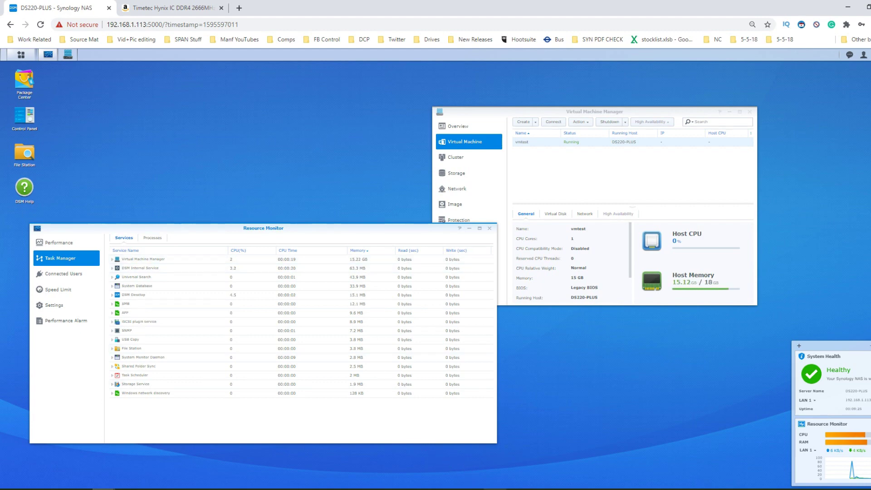
left_click(495, 488)
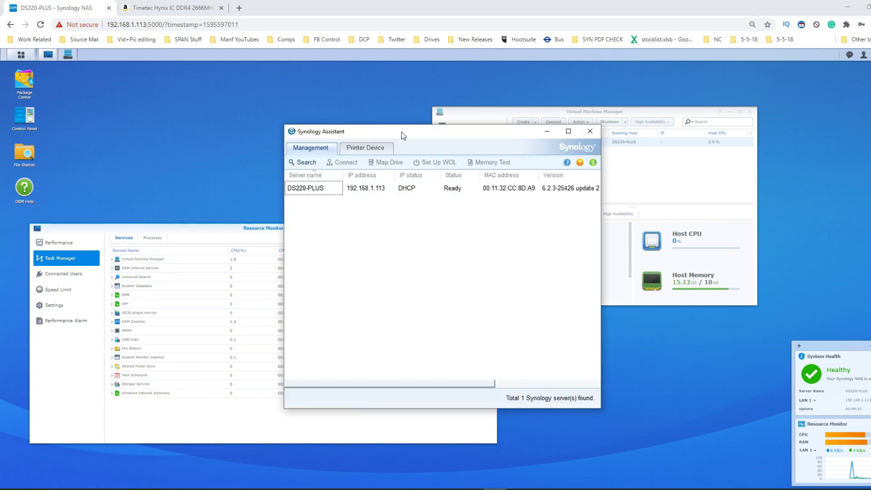
- Select DS220-PLUS in Synology Assistant, open and close the Memory Test wizard untested, then minimise Synology Assistant
left_click_drag(401, 132, 657, 237)
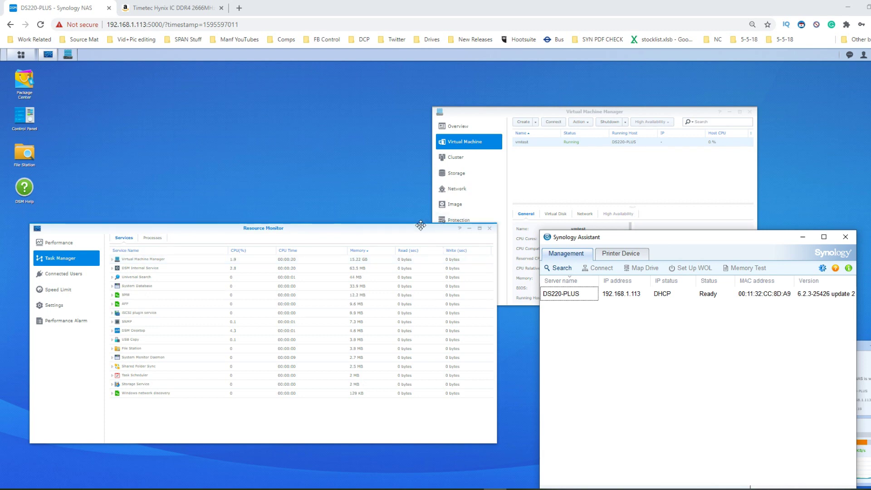
left_click_drag(619, 236, 609, 244)
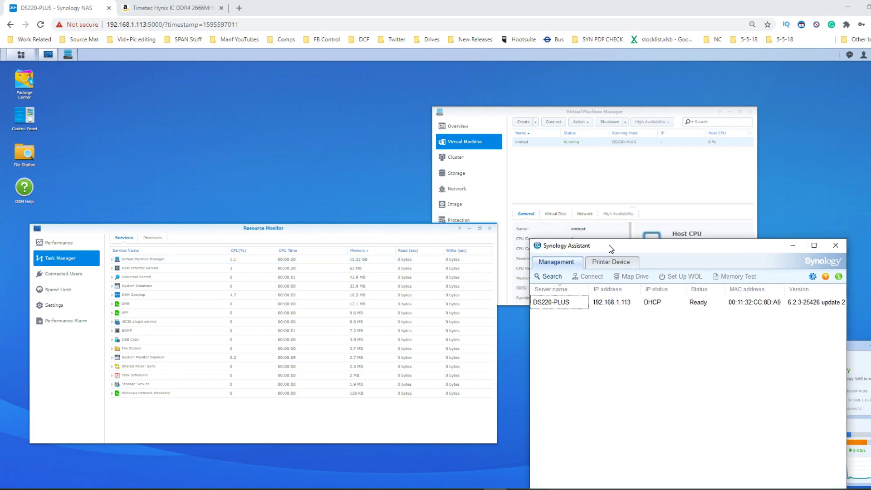
left_click(755, 304)
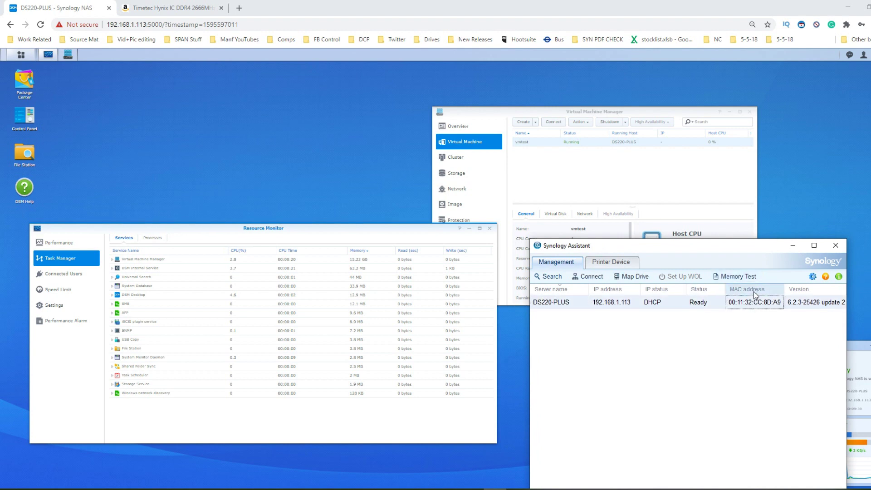
left_click(748, 277)
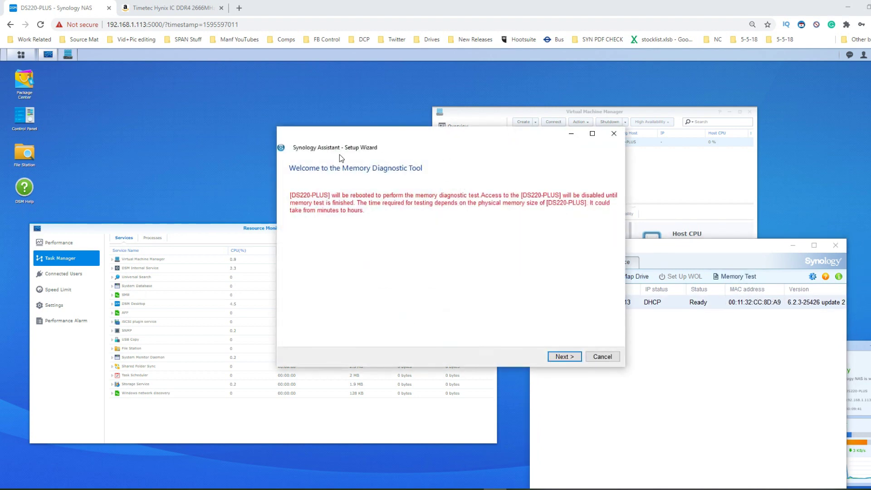
left_click(613, 134)
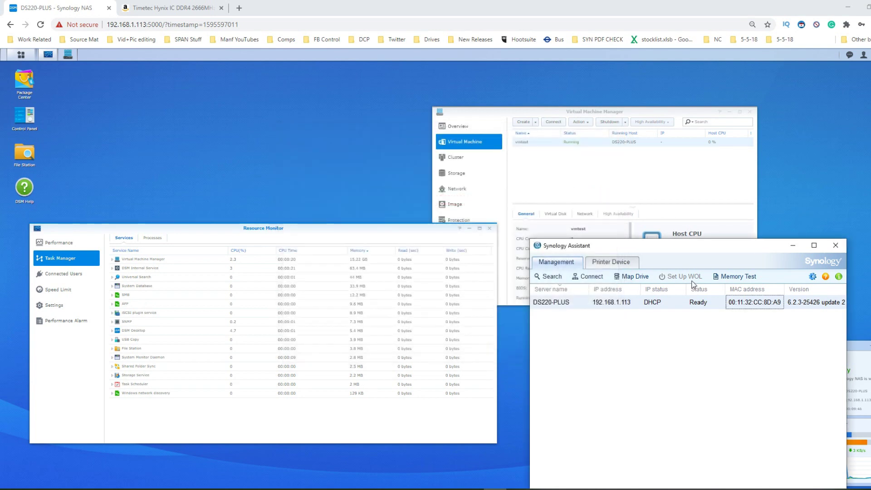
left_click(793, 245)
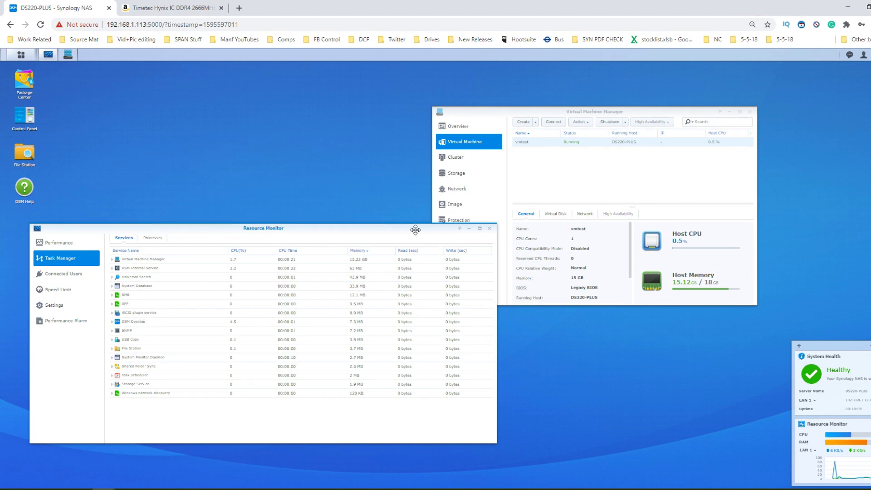
- Reposition Resource Monitor beside Virtual Machine Manager, showing vmtest using 15.12 of 18 GB
left_click_drag(415, 230, 445, 193)
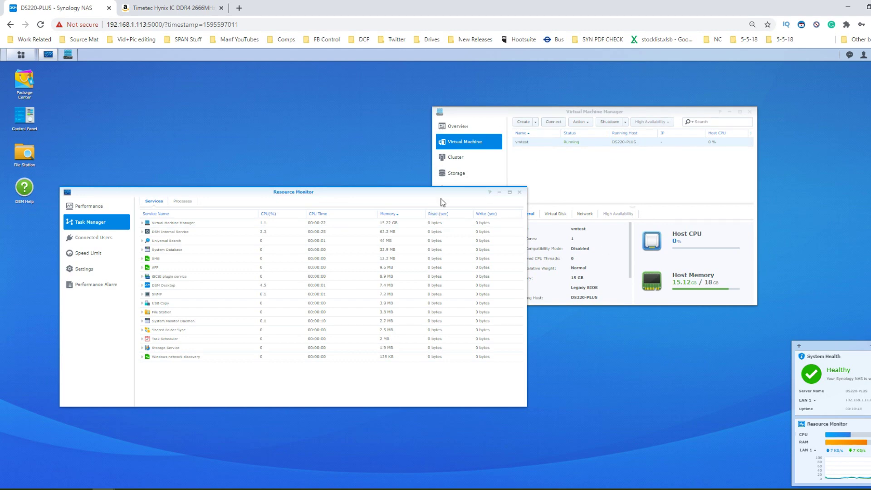
left_click_drag(443, 192, 455, 210)
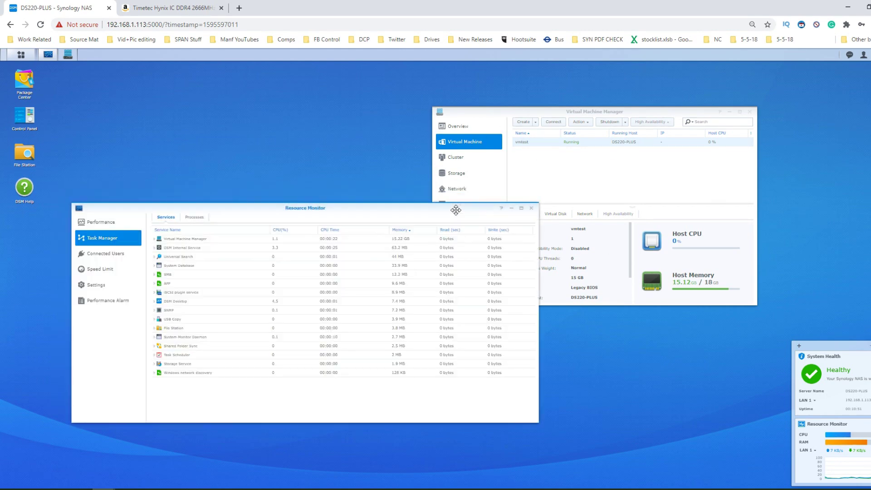